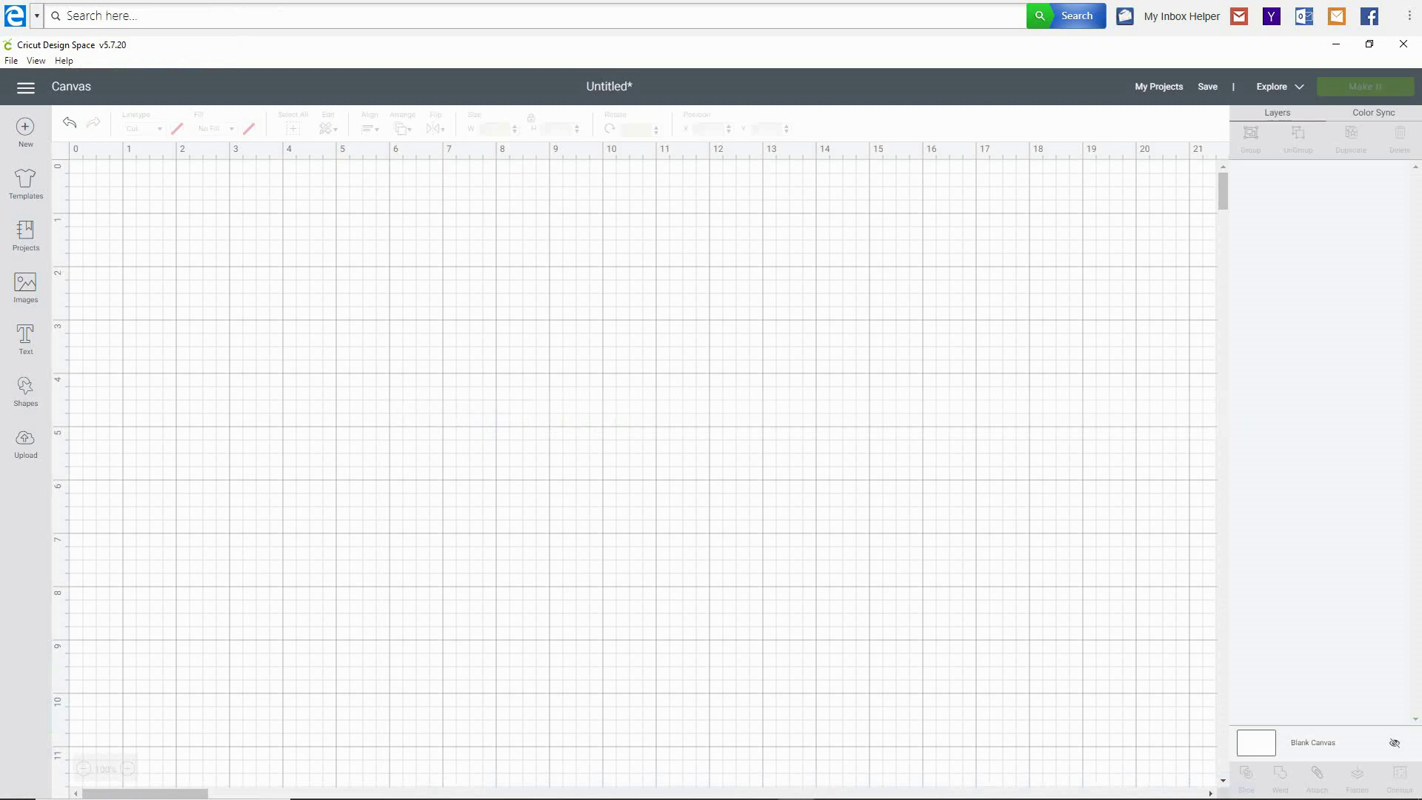
Search all images for 'M split floral' and pick the M Split Floral monogram
left_click(25, 285)
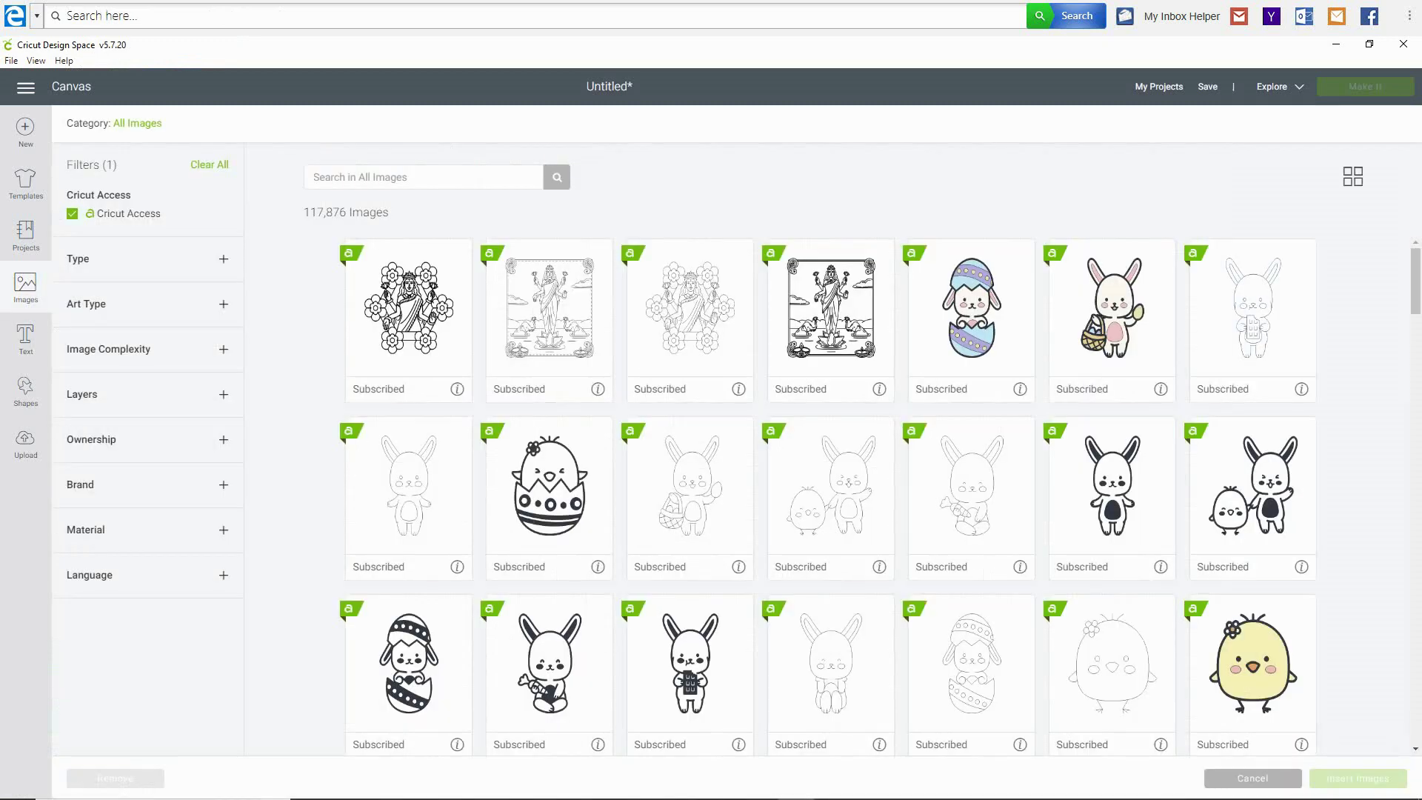
left_click(313, 177)
type("M sp")
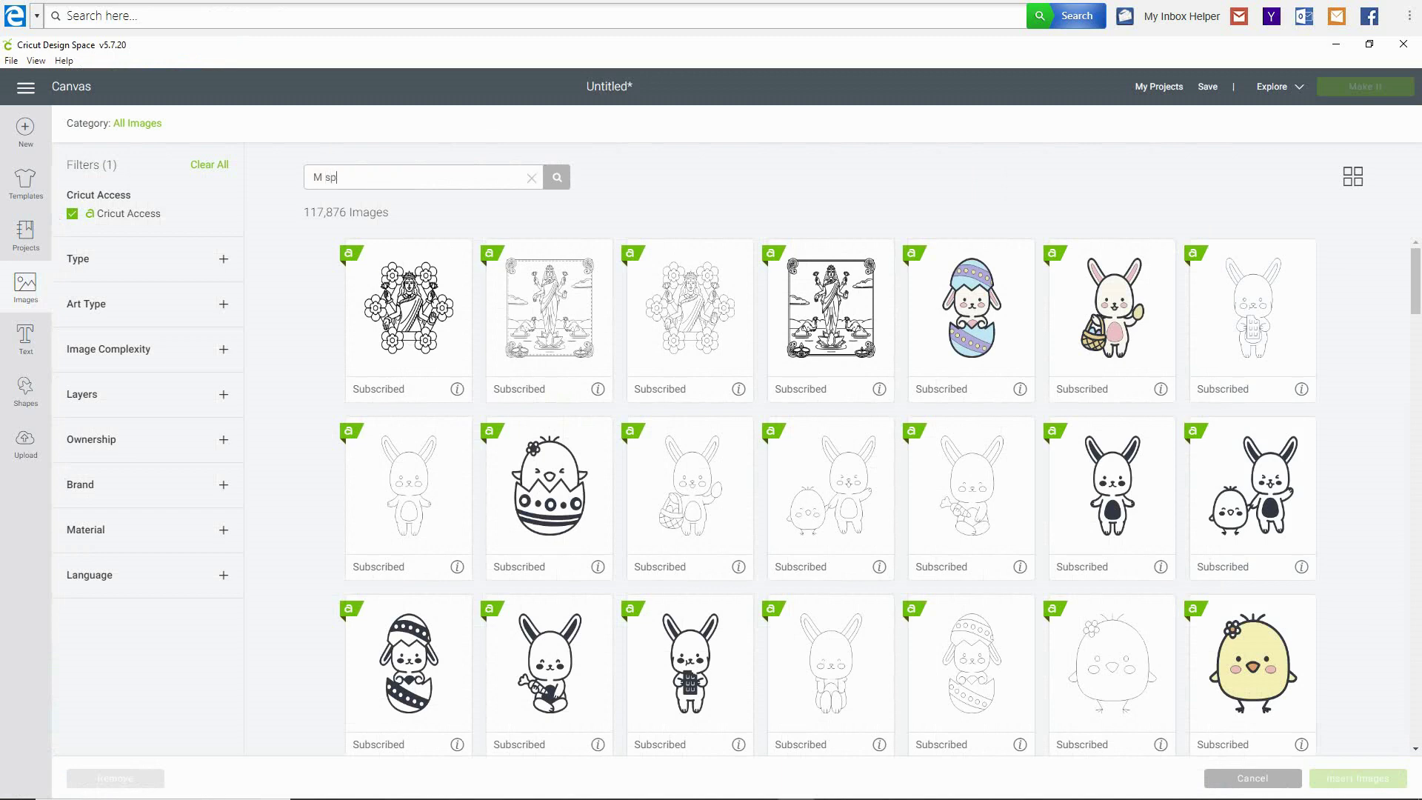
type("lit floral")
key("Return")
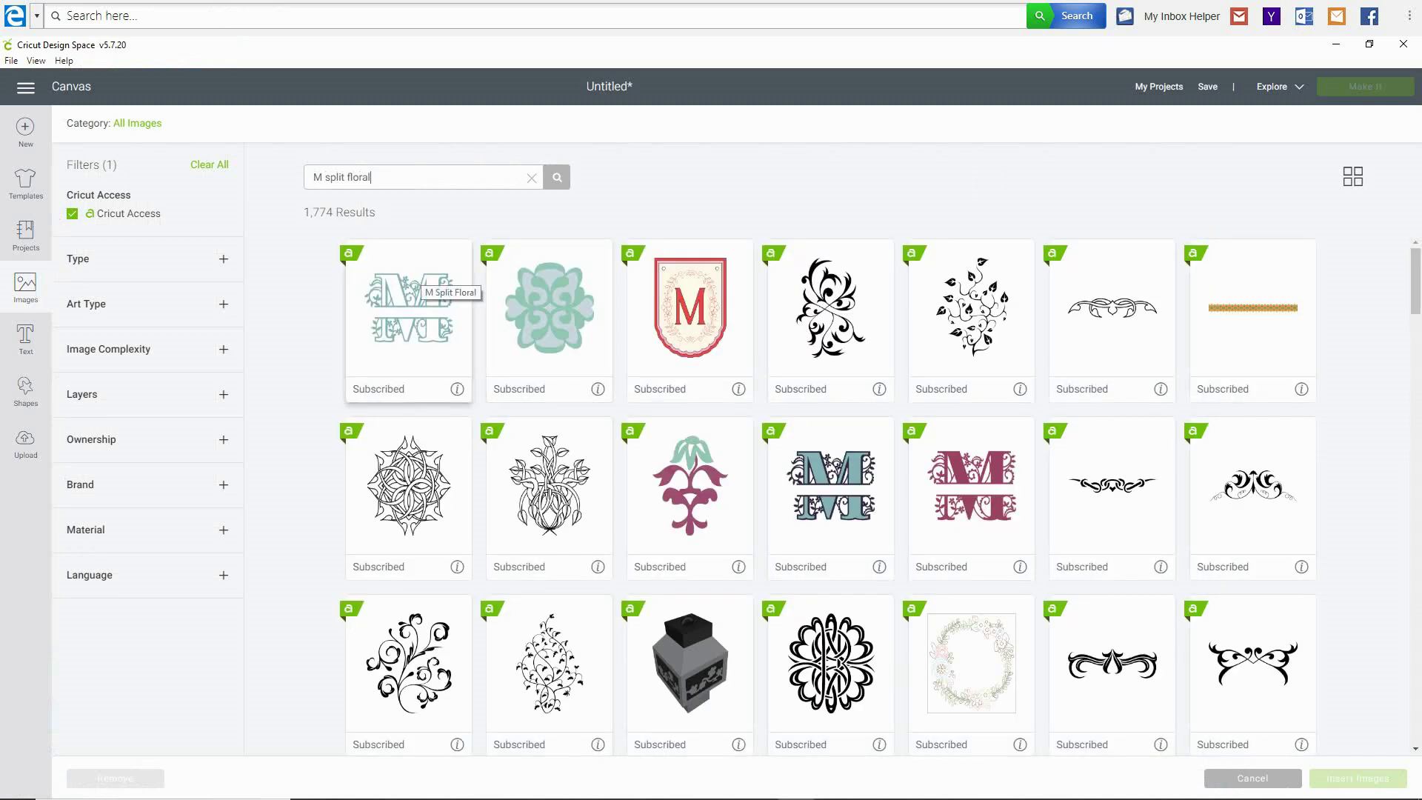
left_click(415, 290)
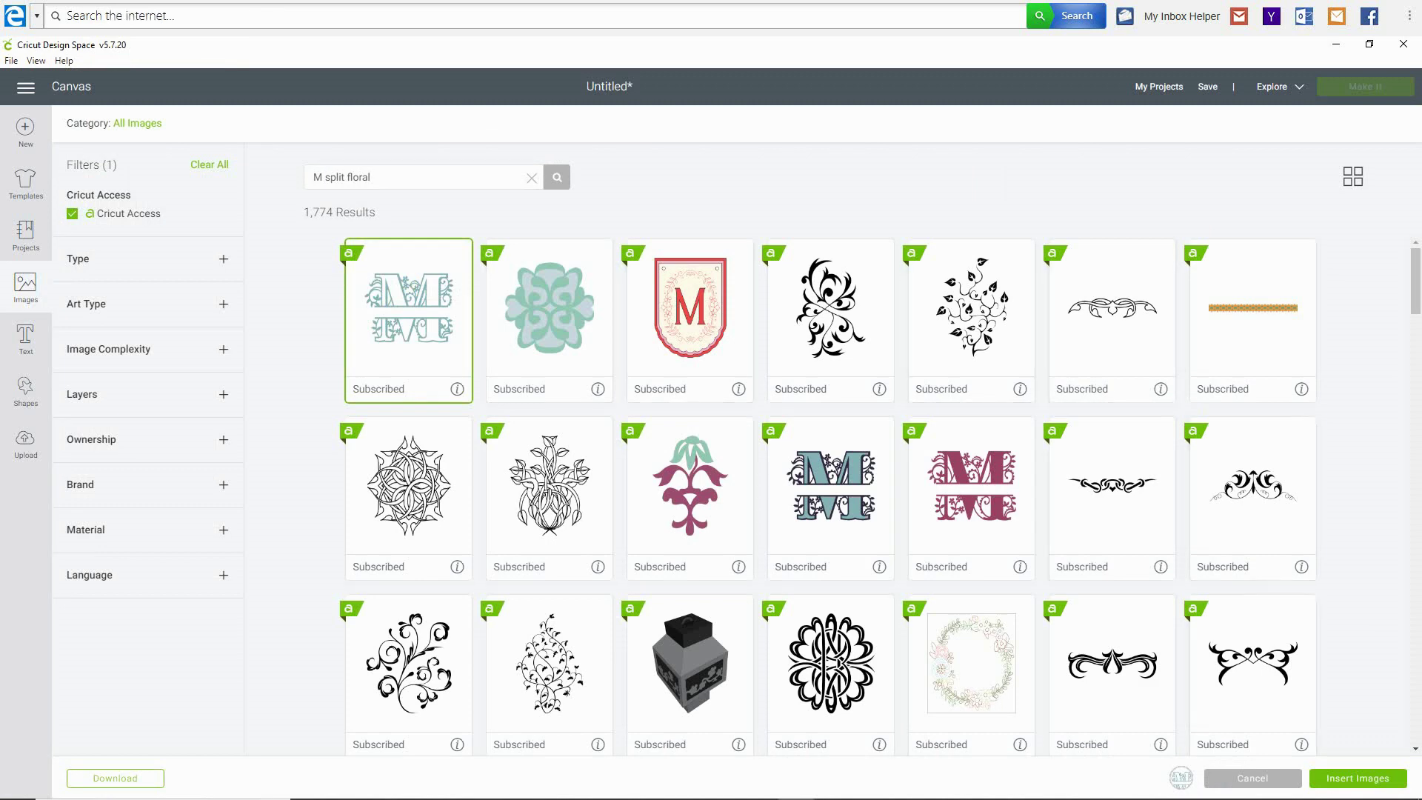
Insert the monogram, enlarge it to about 5.96 × 4.12 in, and add a text box
left_click(1358, 777)
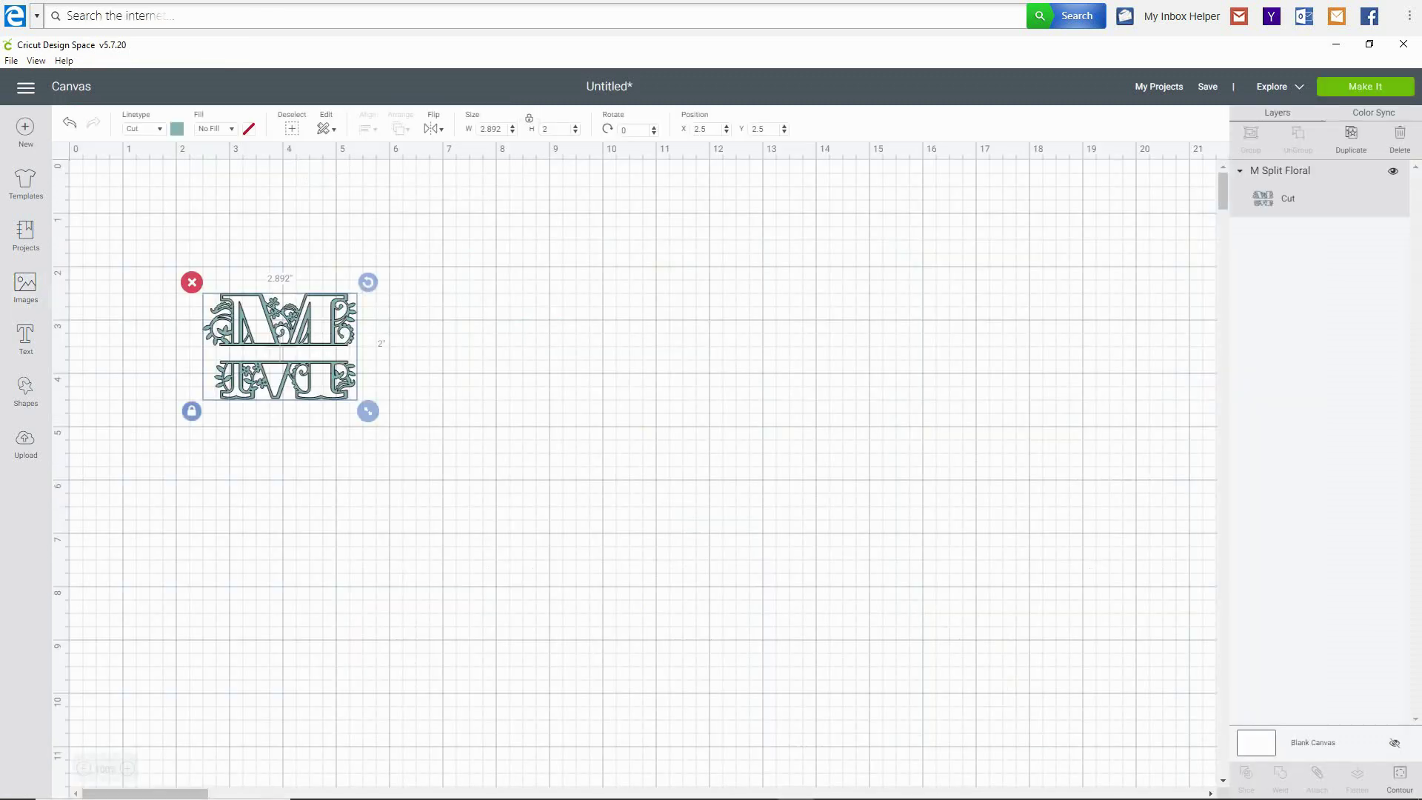
left_click_drag(369, 411, 887, 357)
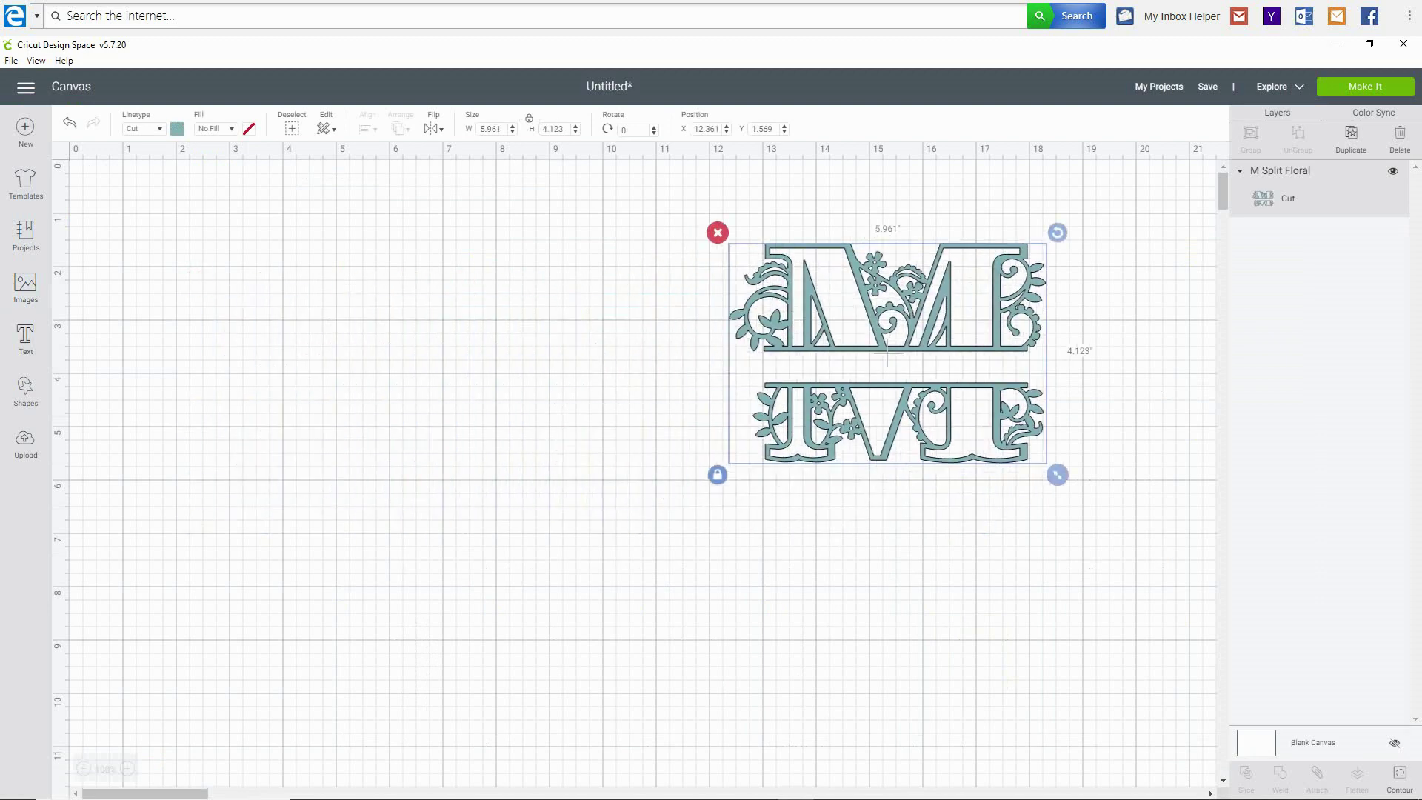
left_click(26, 339)
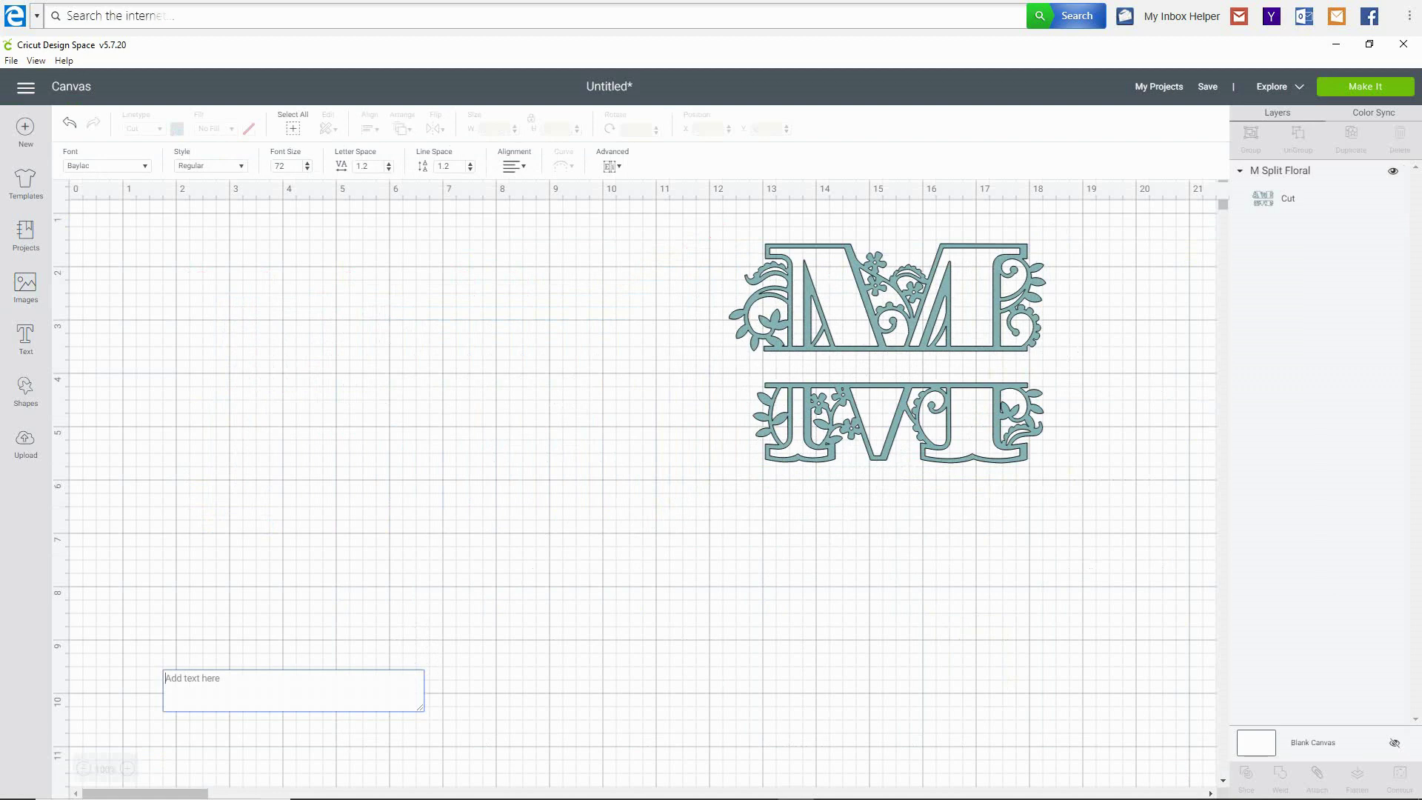
Enter 'The Morgan's' and 'Est 2020' on two lines with centre alignment
type("The")
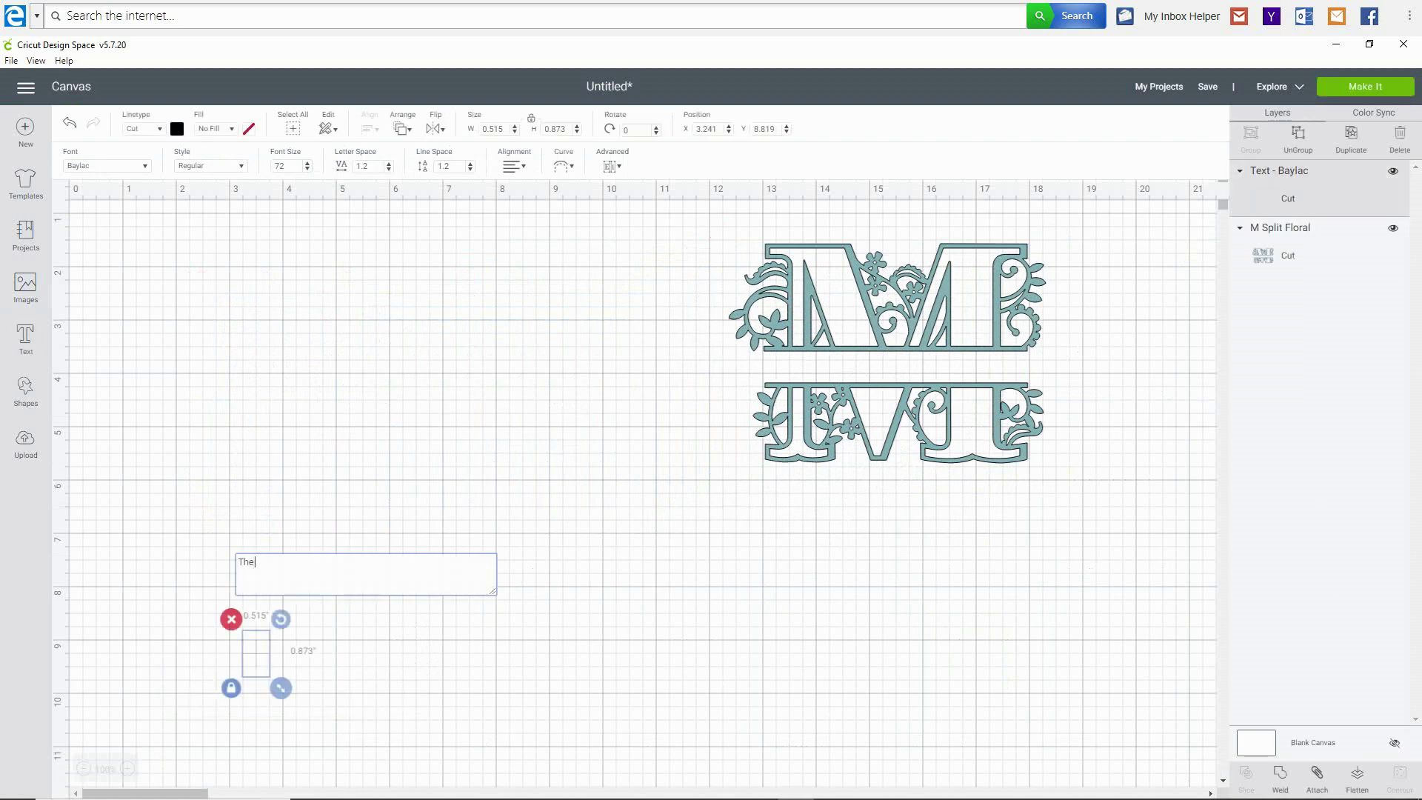
type(" Morg")
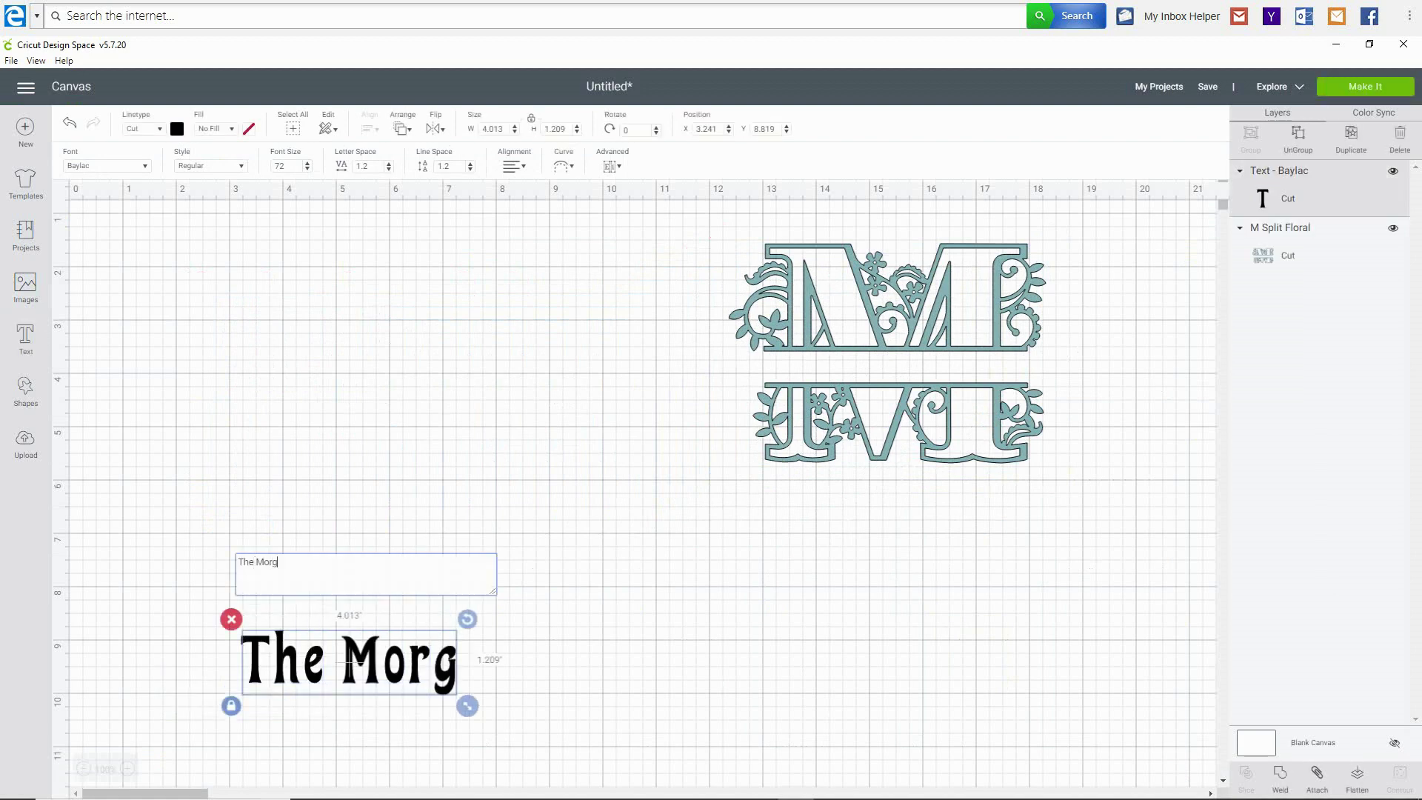
type("an's")
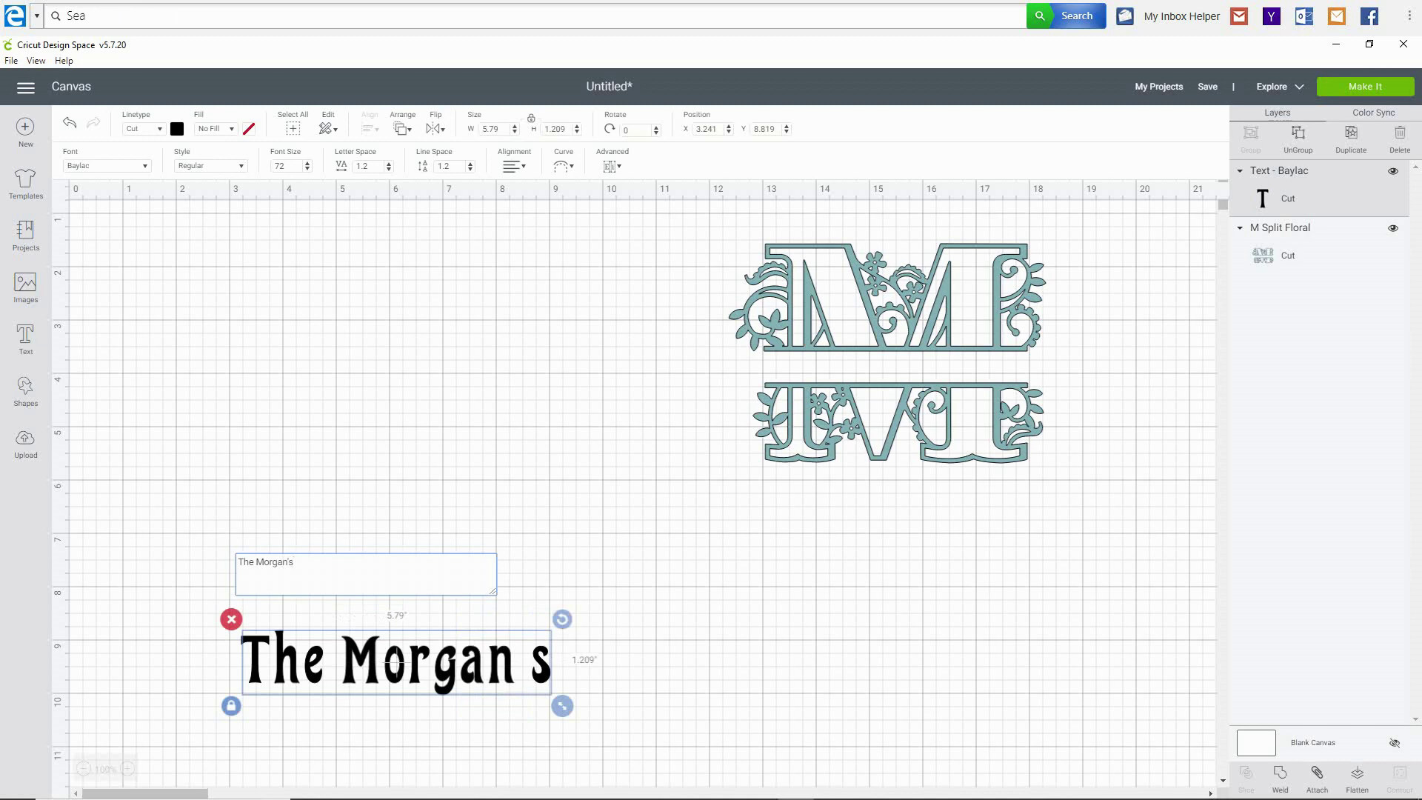
key("BackSpace")
key("BackSpace")
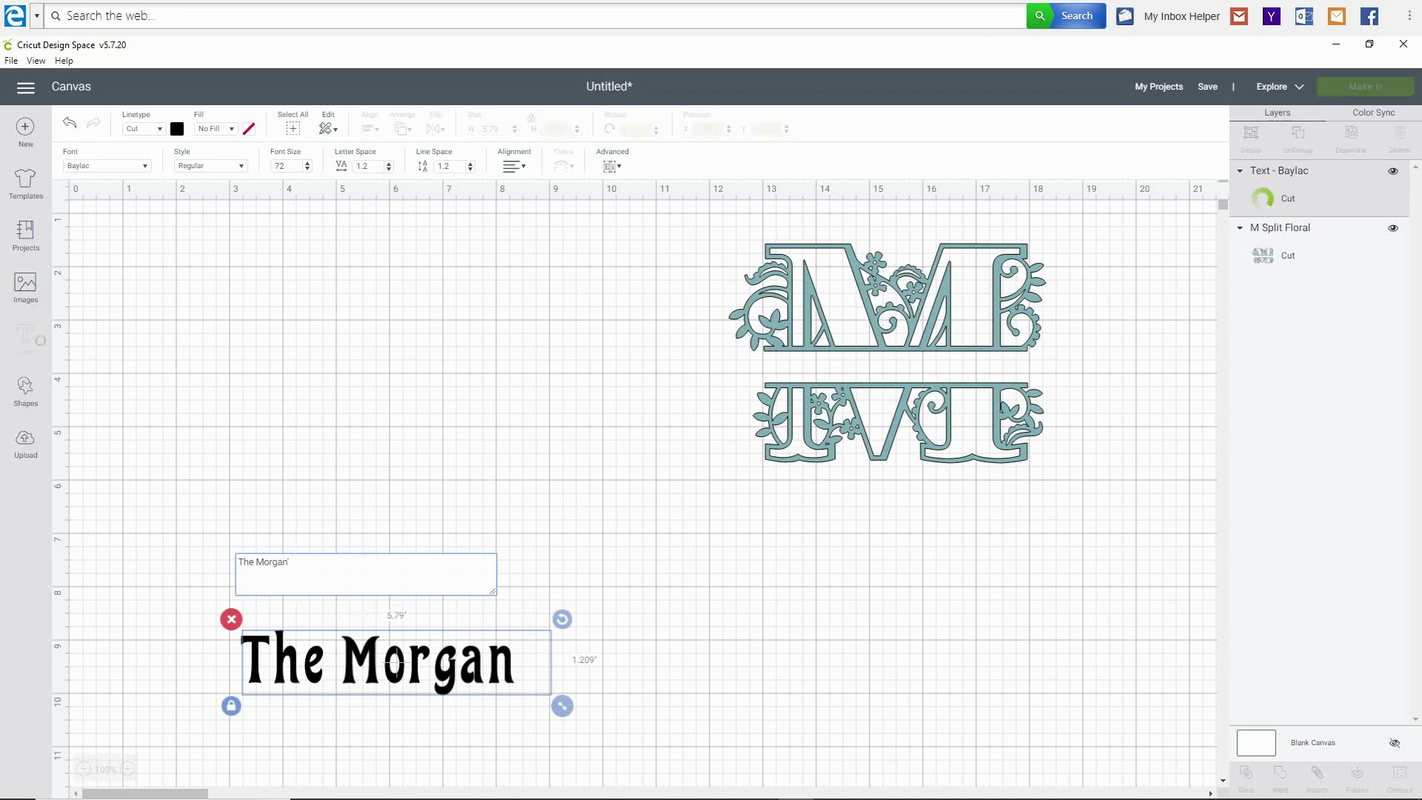
type("'")
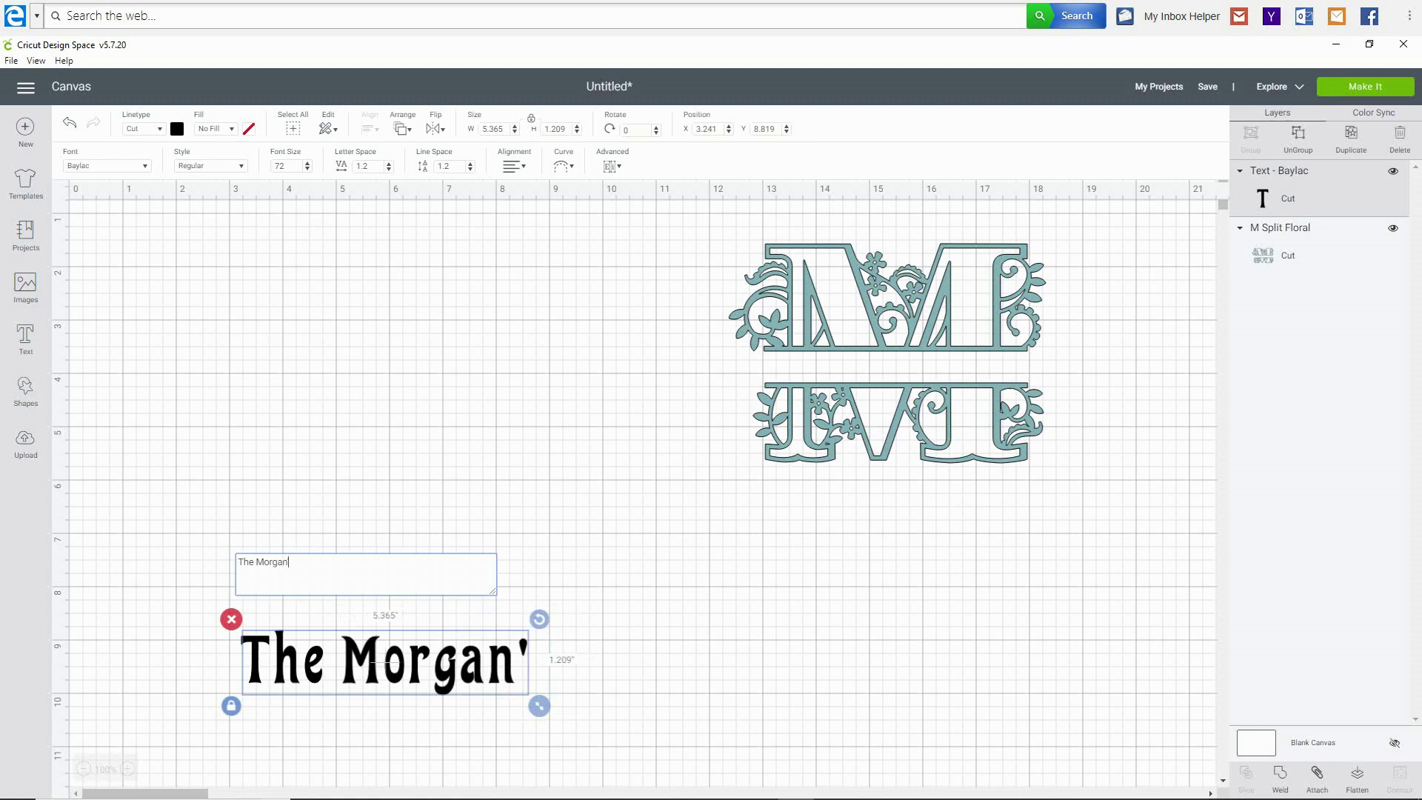
type("s")
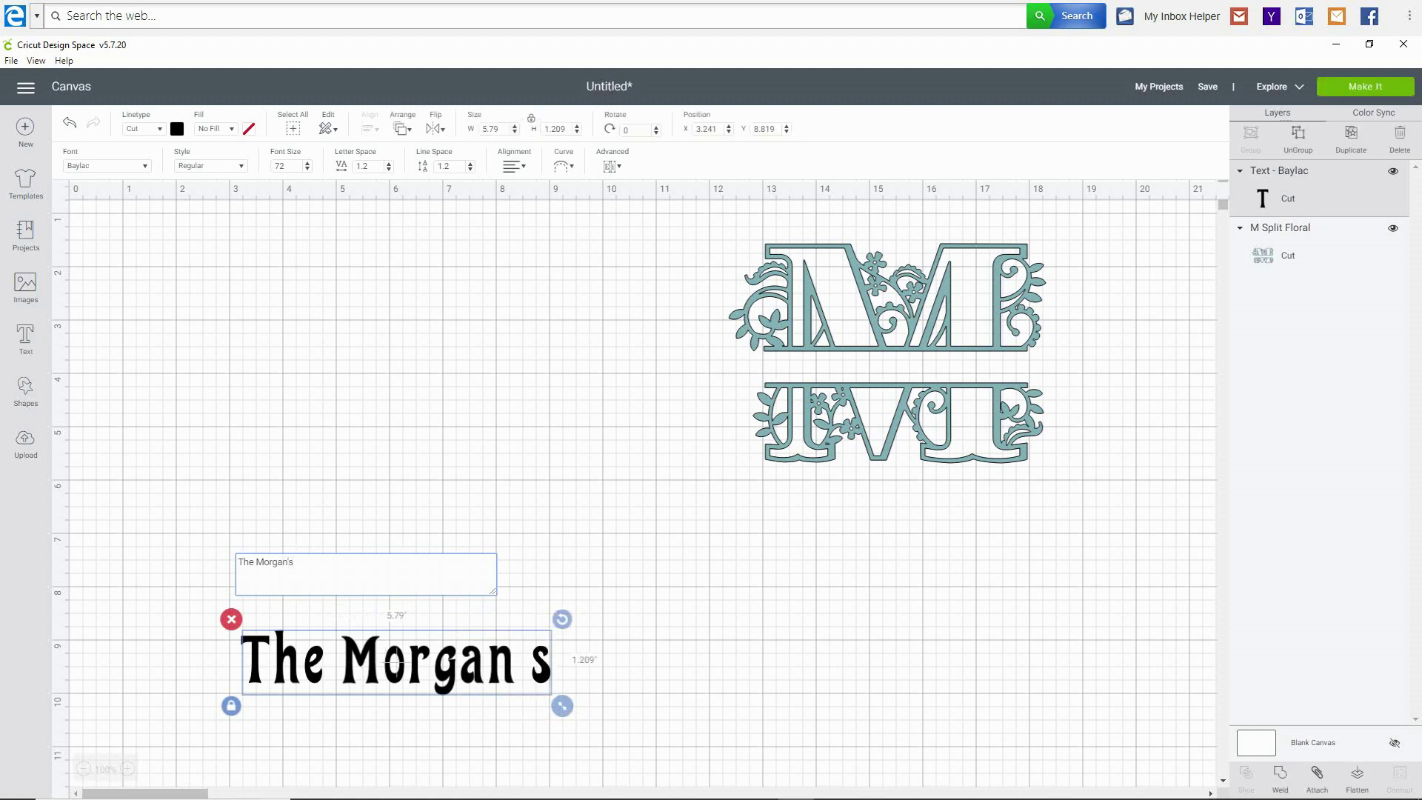
key("Return")
type("Est")
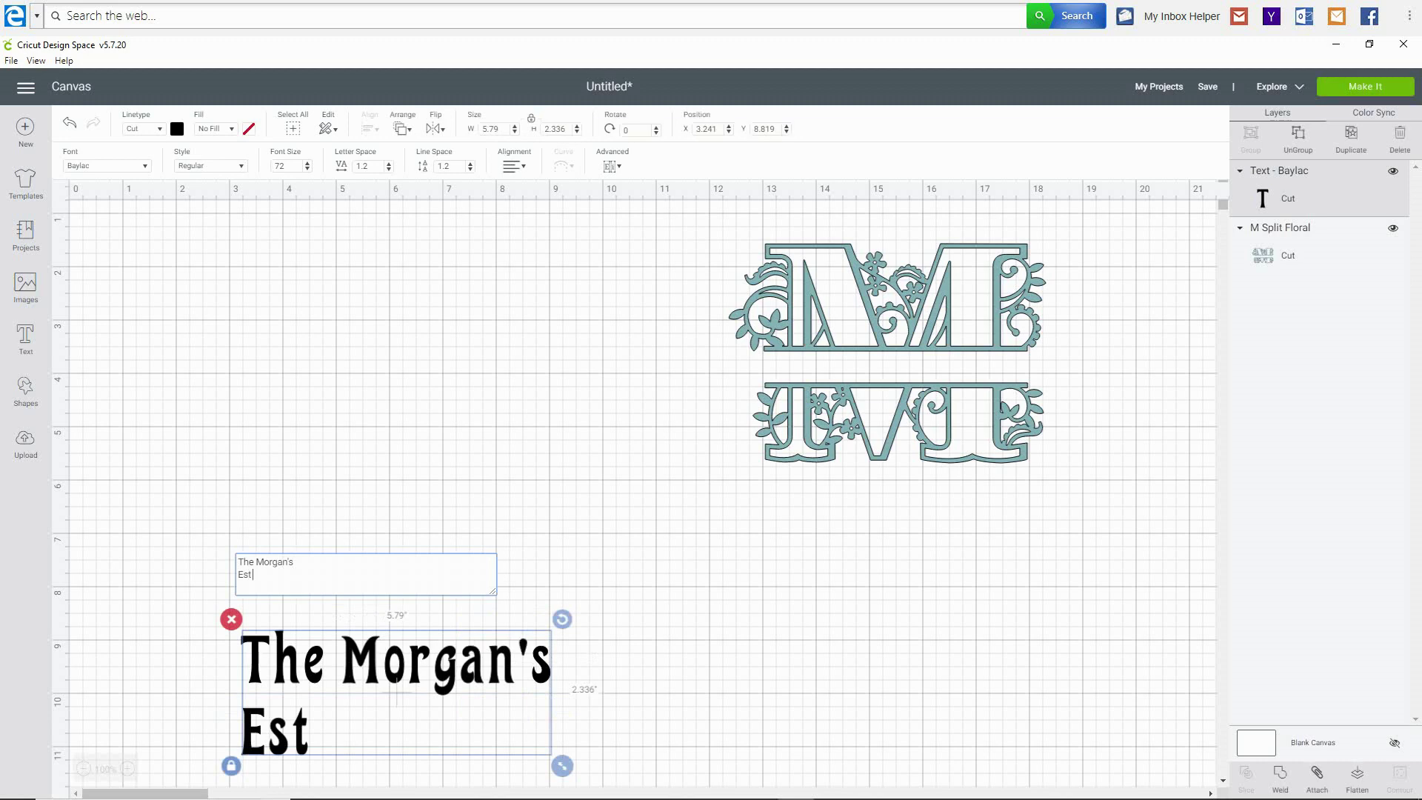
type(" 2020")
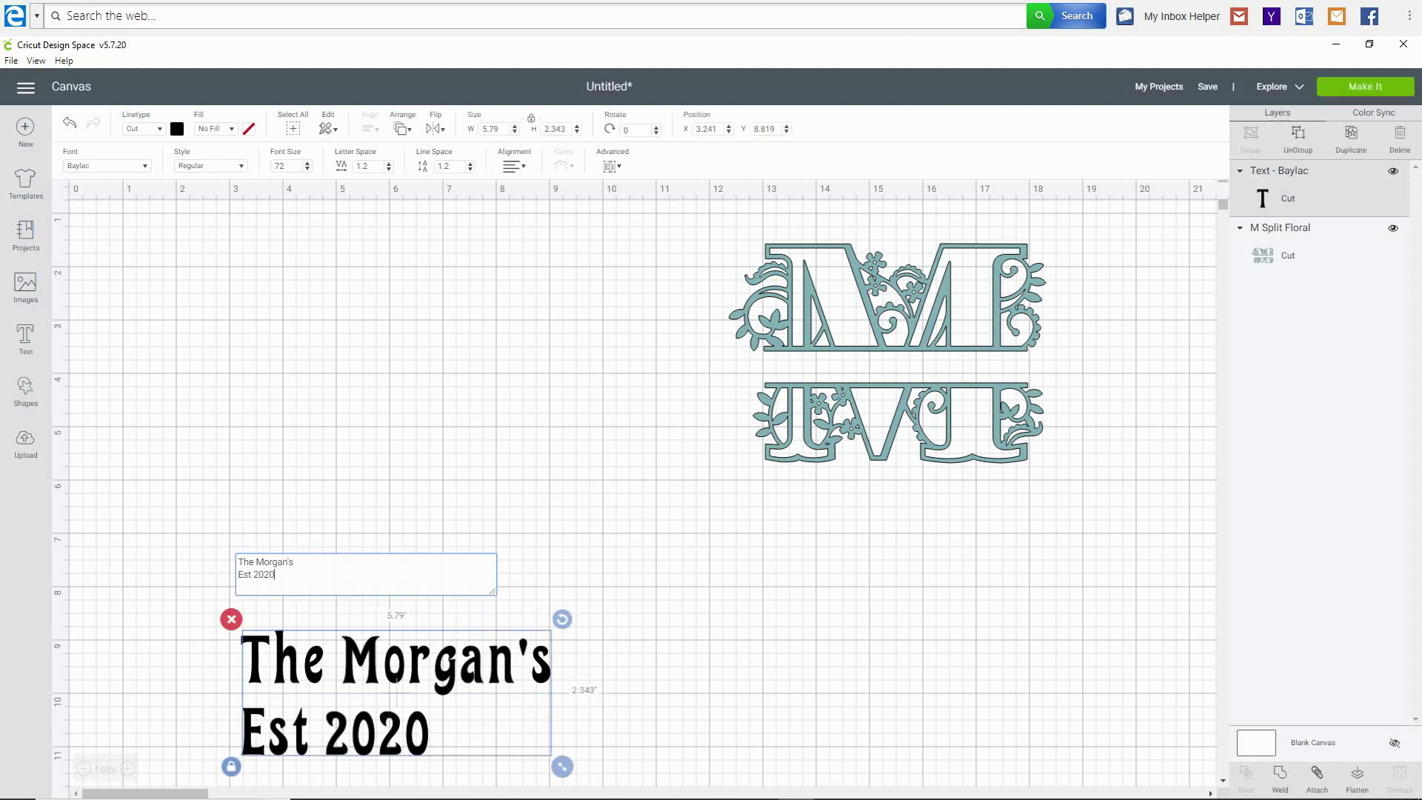
left_click(514, 166)
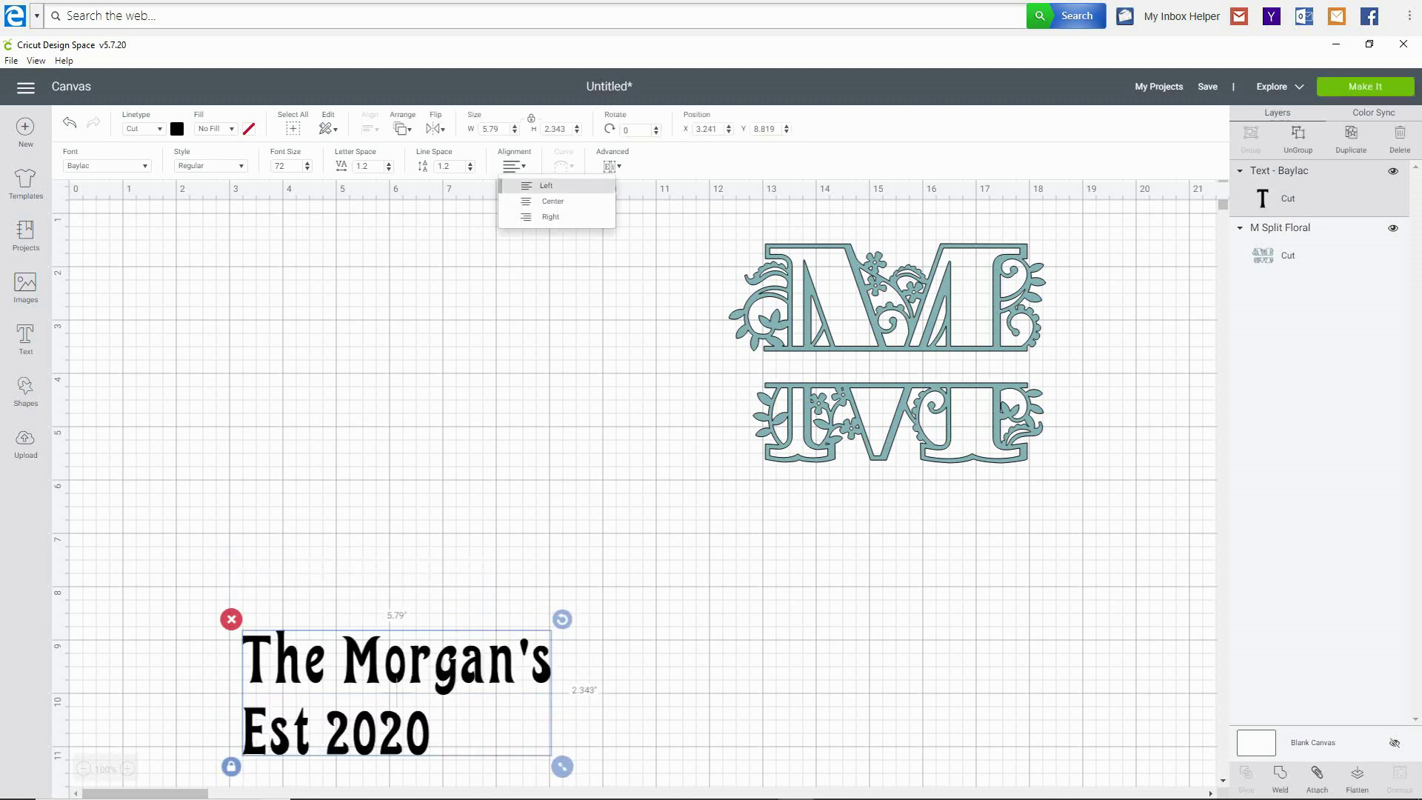
left_click(548, 200)
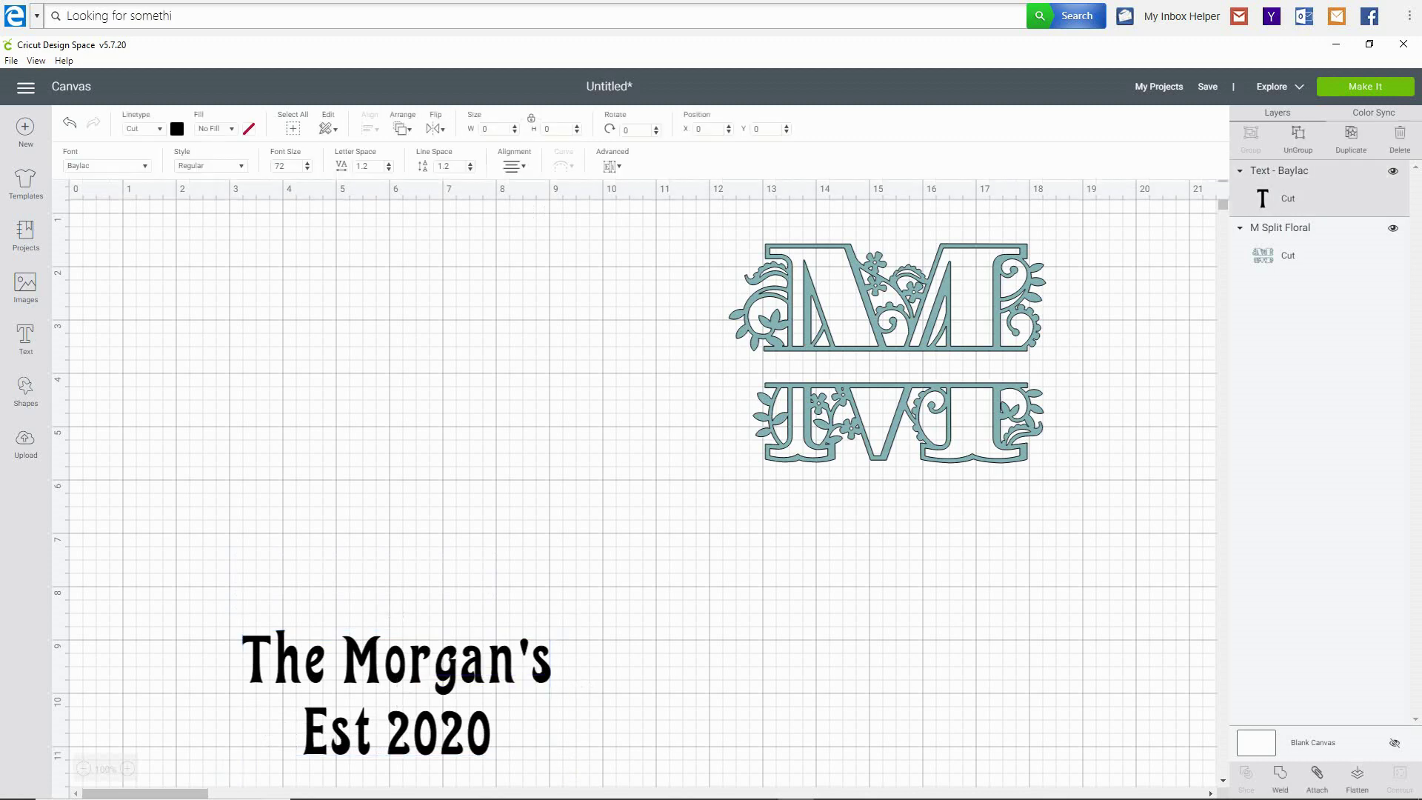
key("Escape")
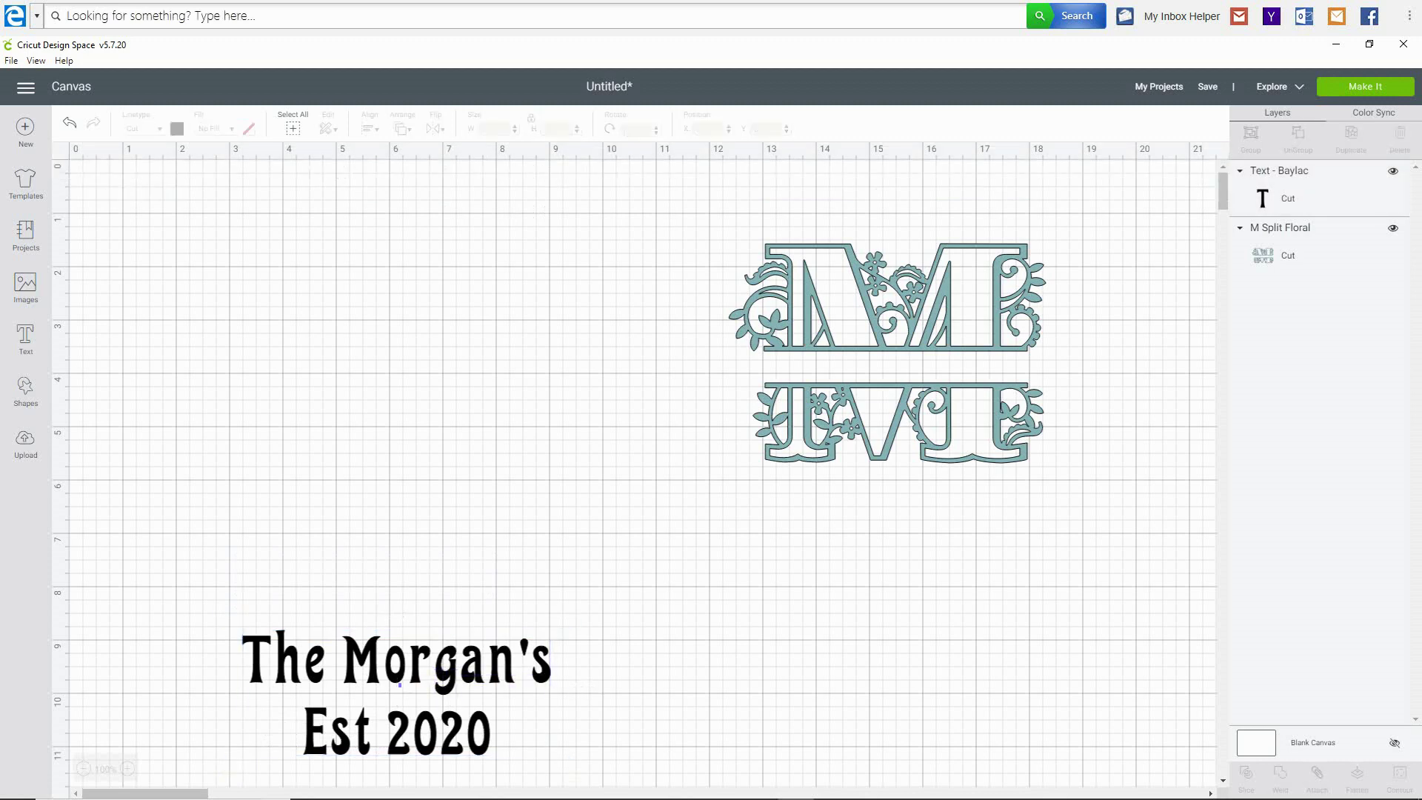
Place the text over the monogram's middle, enlarging and shifting the monogram slightly
left_click(396, 667)
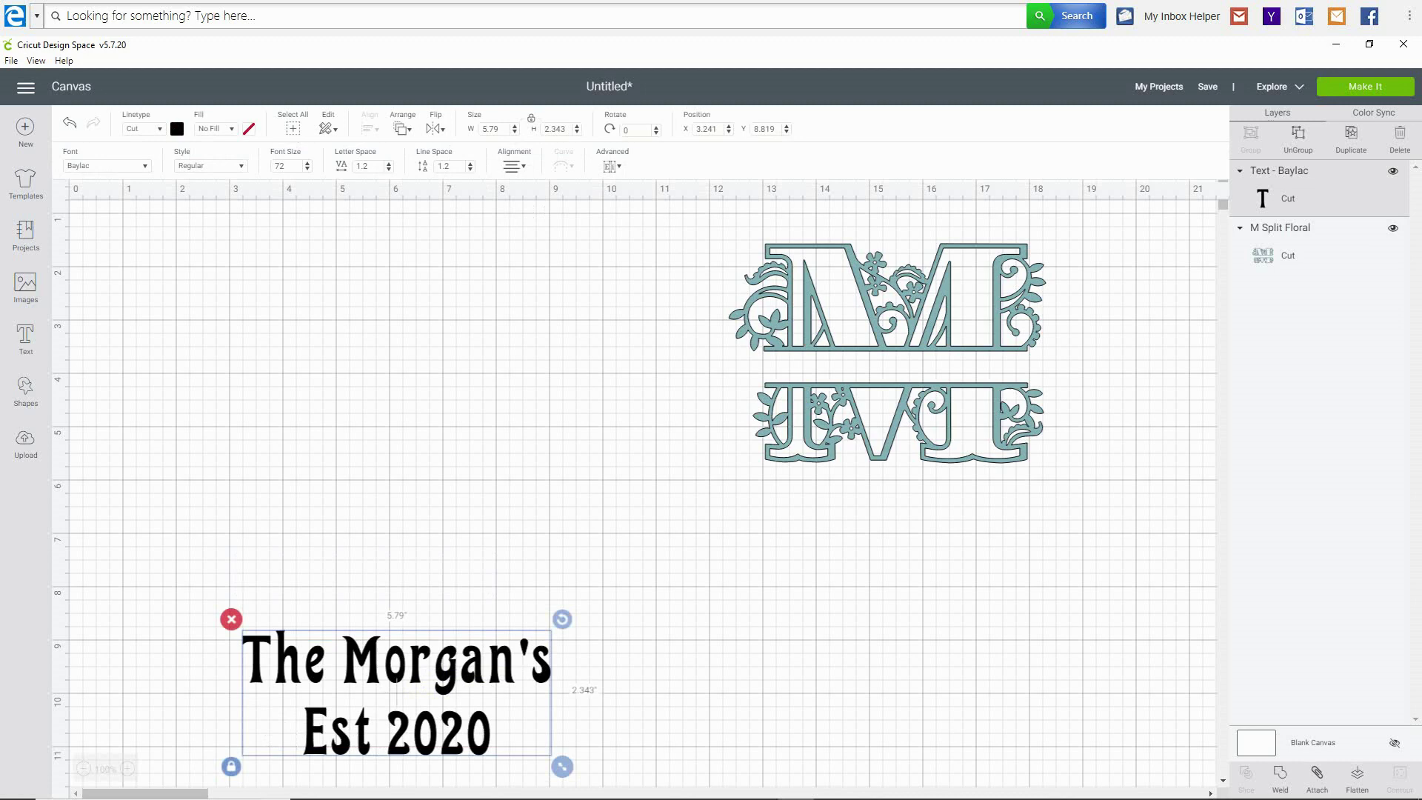
left_click_drag(397, 667, 840, 667)
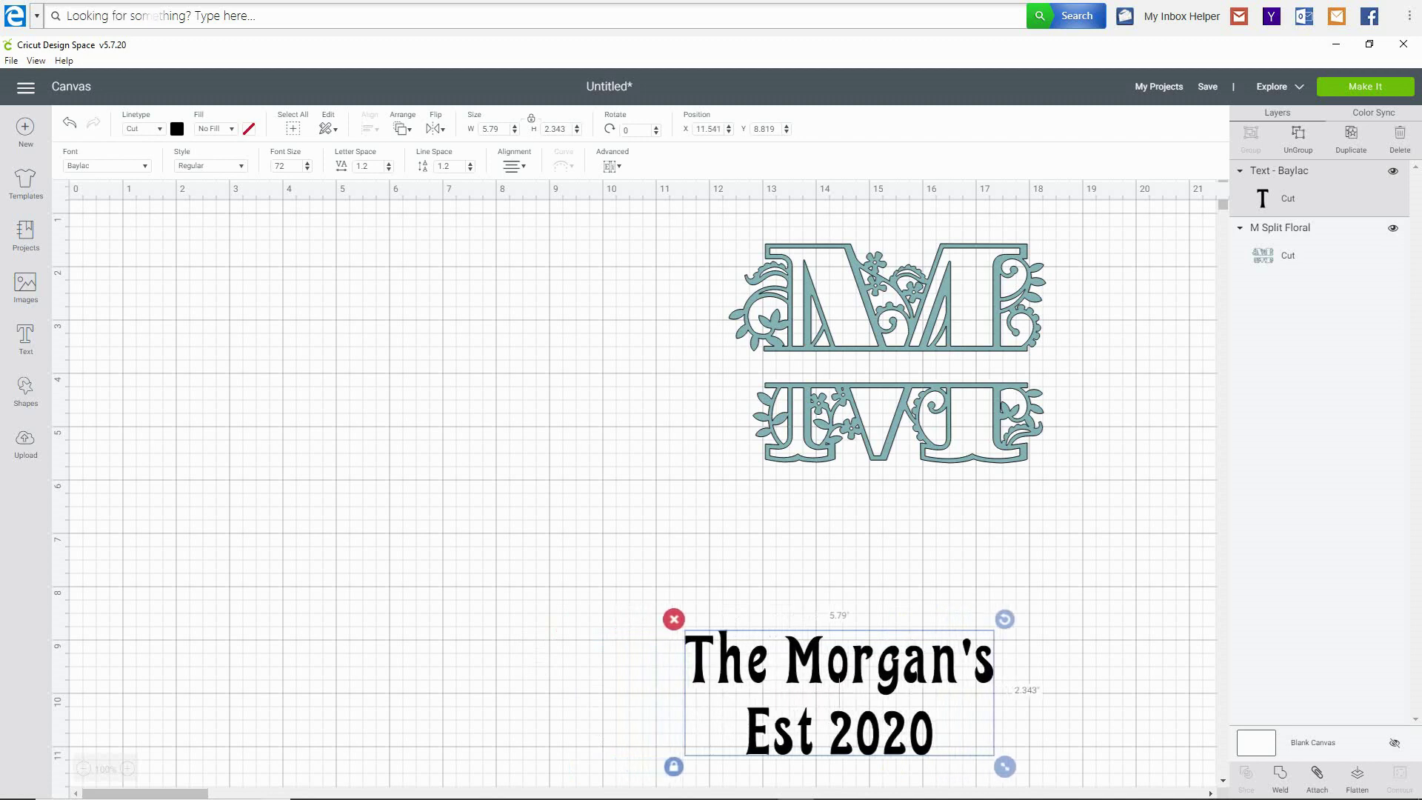
left_click_drag(887, 355, 791, 424)
left_click_drag(807, 663, 411, 437)
left_click(809, 433)
left_click_drag(996, 566, 981, 489)
left_click(441, 464)
left_click_drag(440, 460, 814, 435)
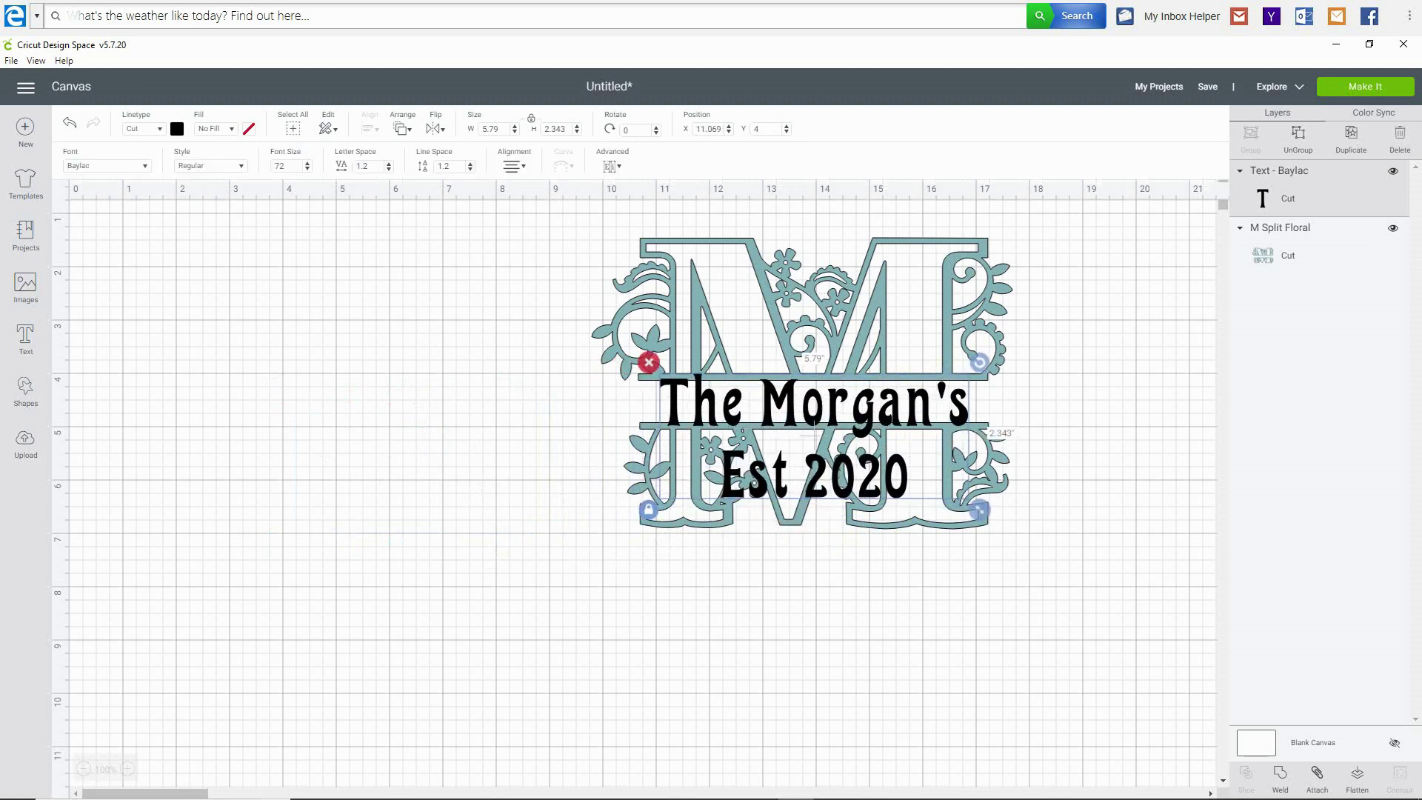
Raise the text's line spacing to 18 so 'Est 2020' drops below the M
key("BackSpace")
type("4")
key("Up")
key("Up")
key("Up")
key("Up")
key("Up")
key("Up")
key("Up")
key("Up")
key("Up")
key("Up")
key("Up")
key("Up")
key("Up")
key("Up")
key("Up")
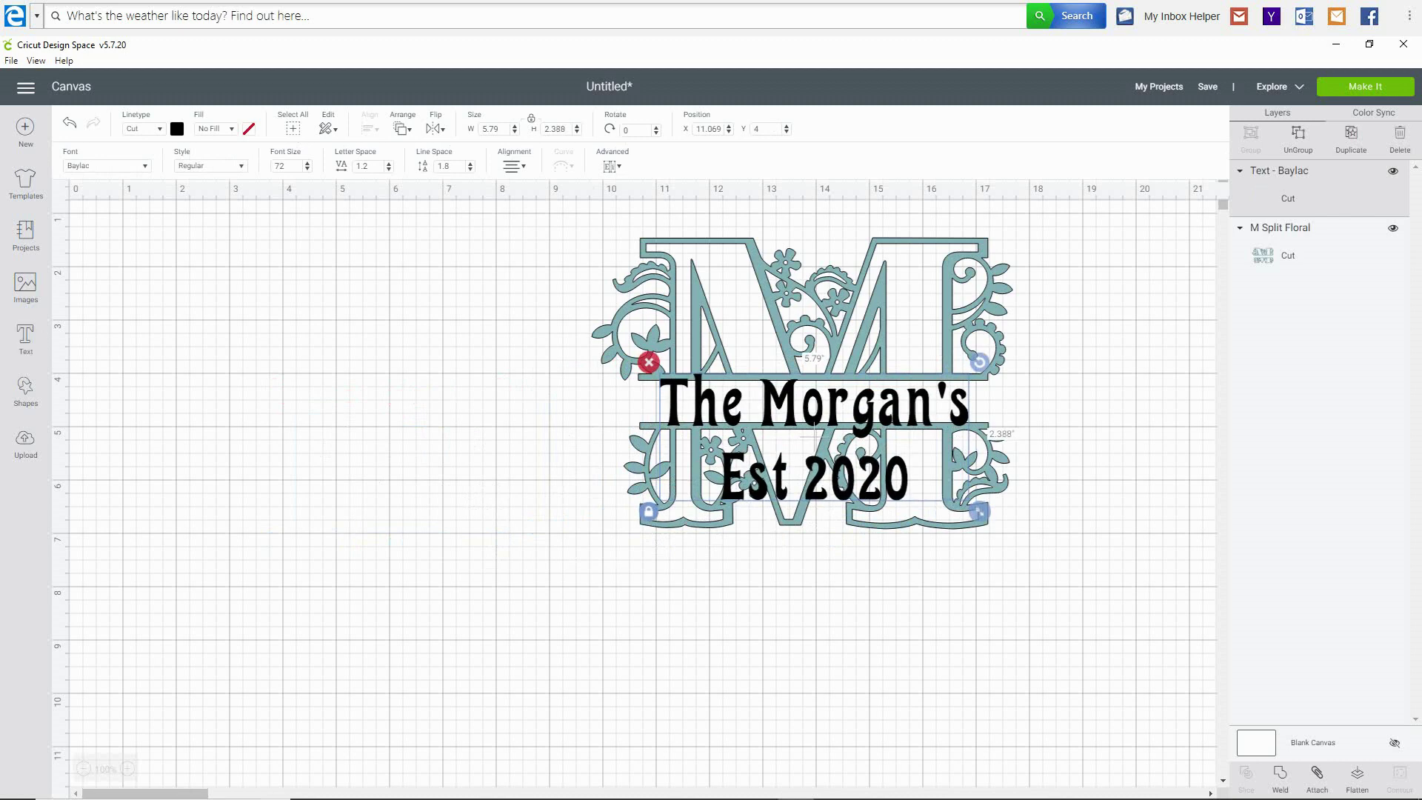
key("Up")
key("Up")
key("Up")
key("Up")
key("Up")
key("Up")
key("Up")
key("Up")
key("Up")
key("Up")
key("Up")
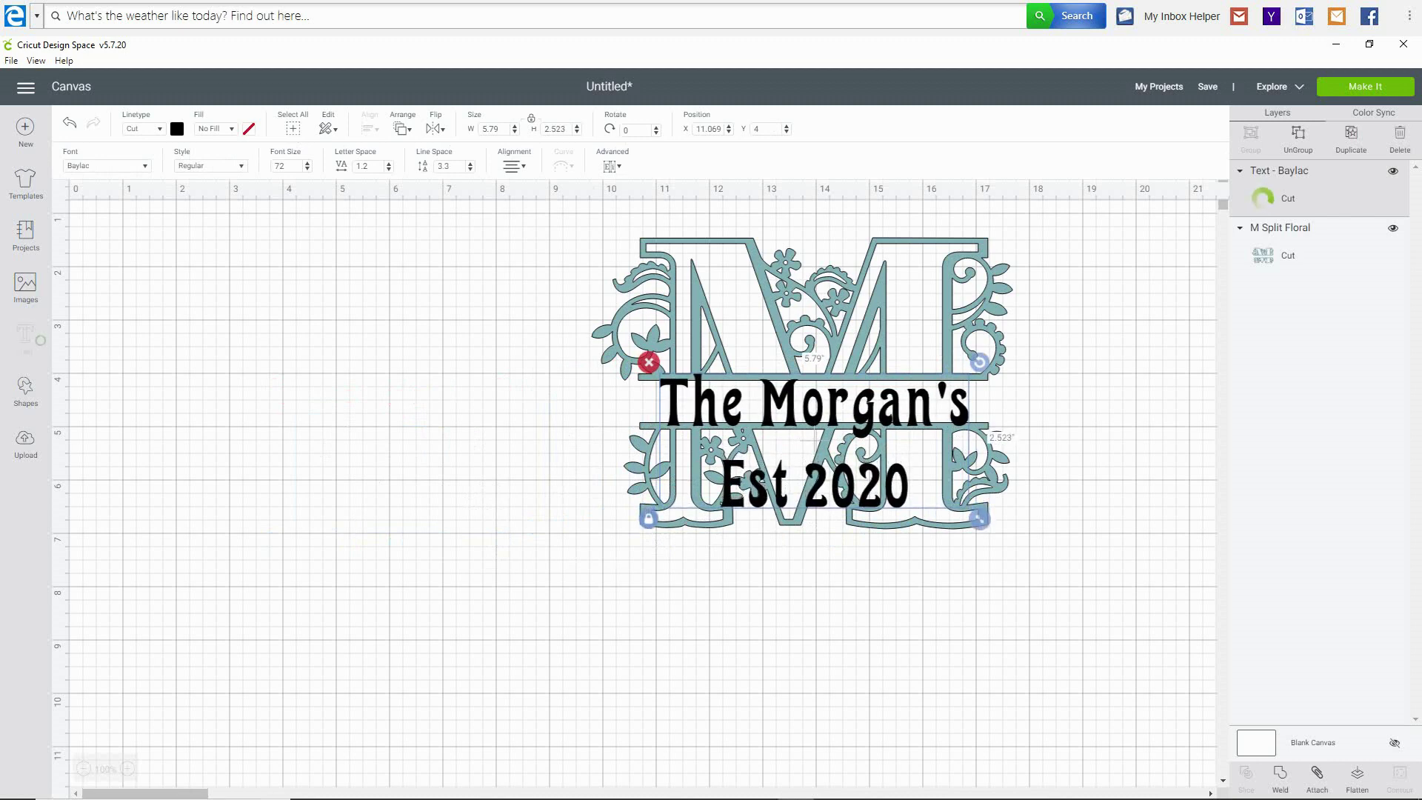
key("Up")
key("Up")
key("Up")
key("Up")
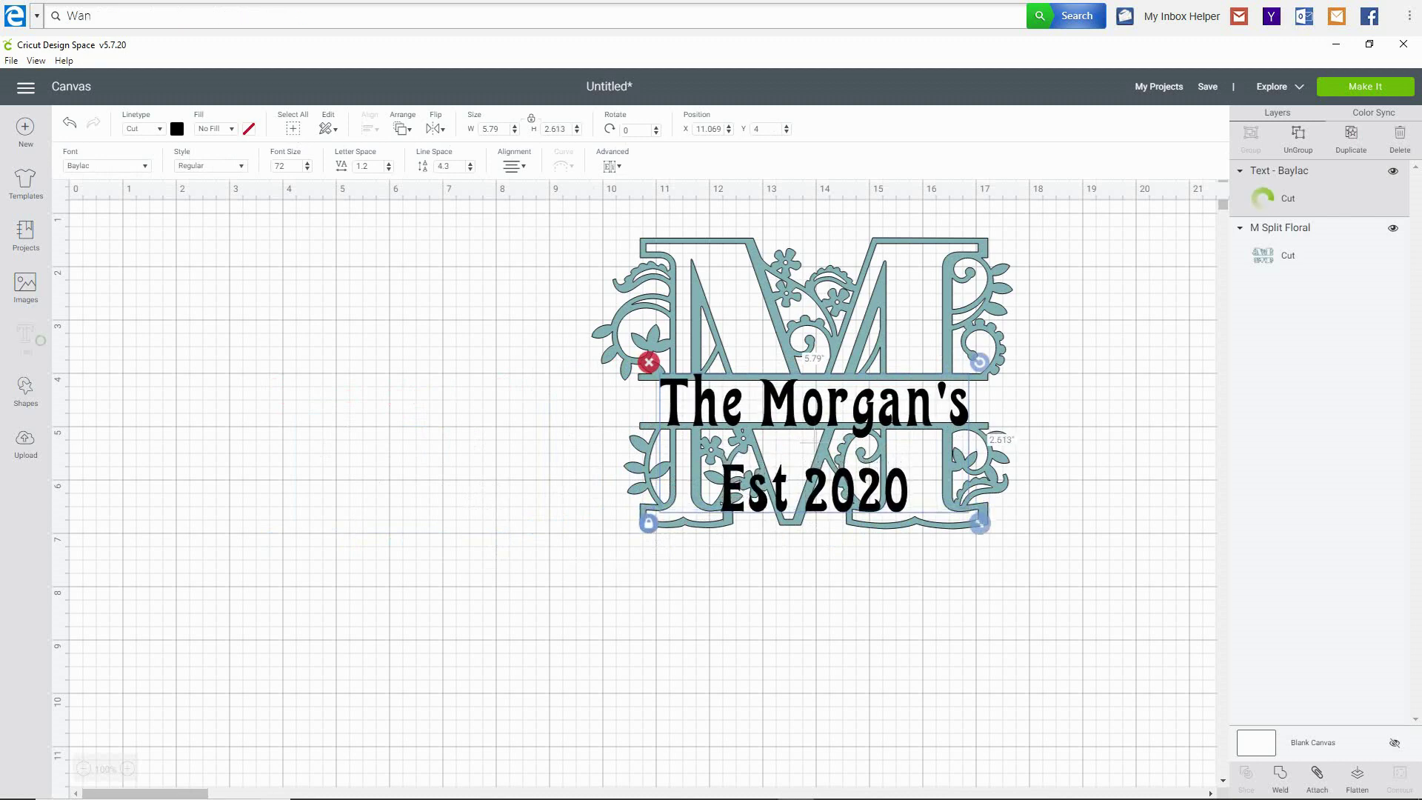
key("ctrl+a")
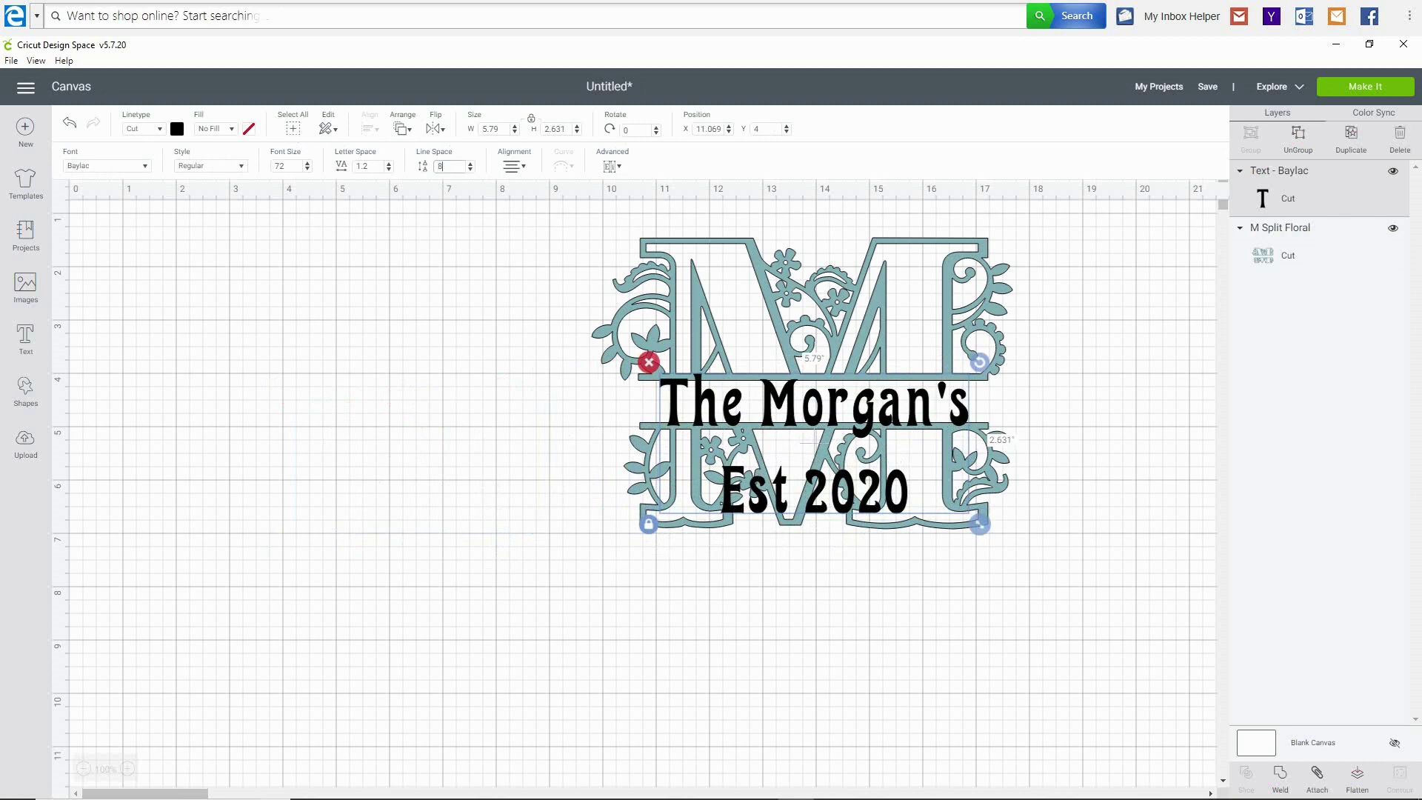
type("8")
type("1")
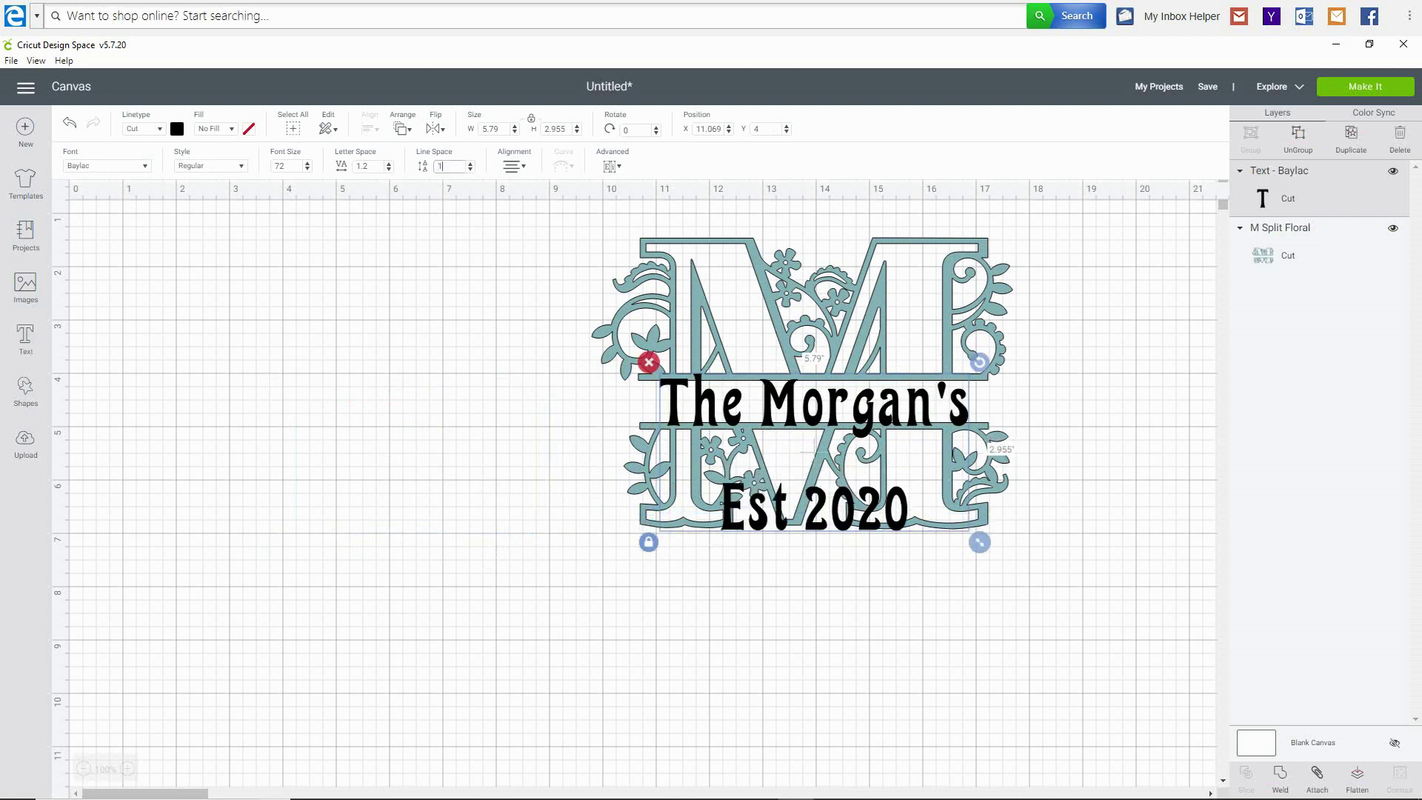
type("2")
key("ctrl+a")
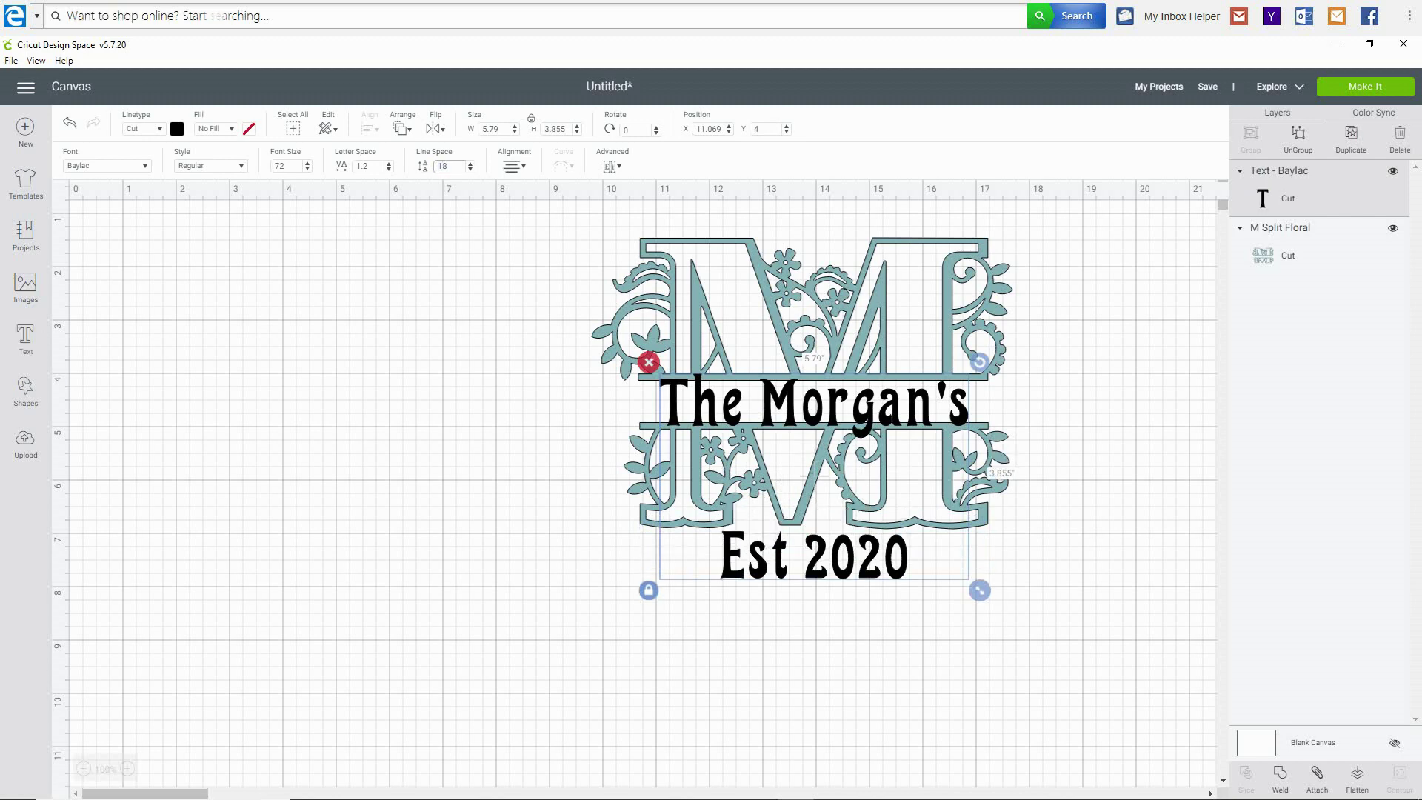
Widen the text's letter spacing to 1.4 and shrink the text slightly
left_click(1285, 228)
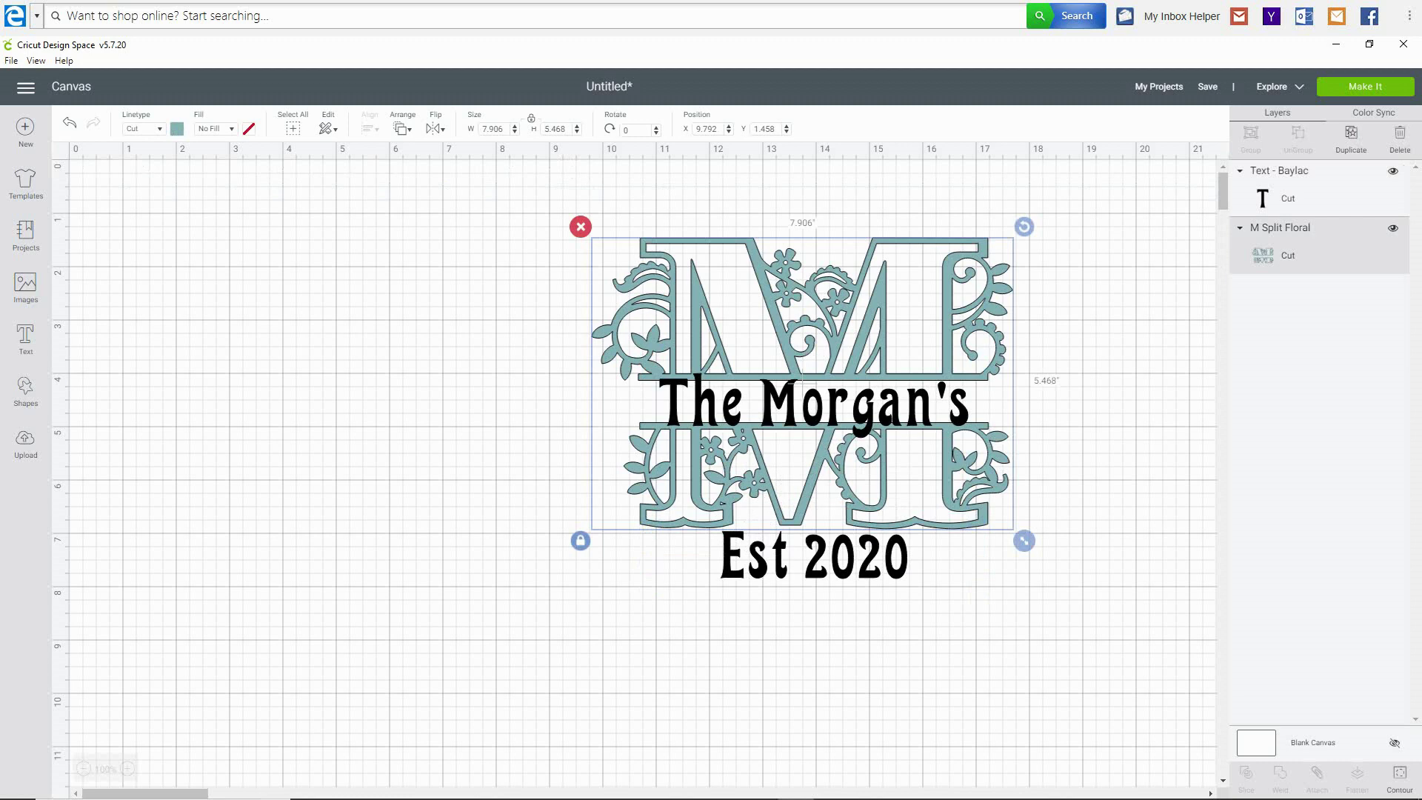
left_click(1278, 170)
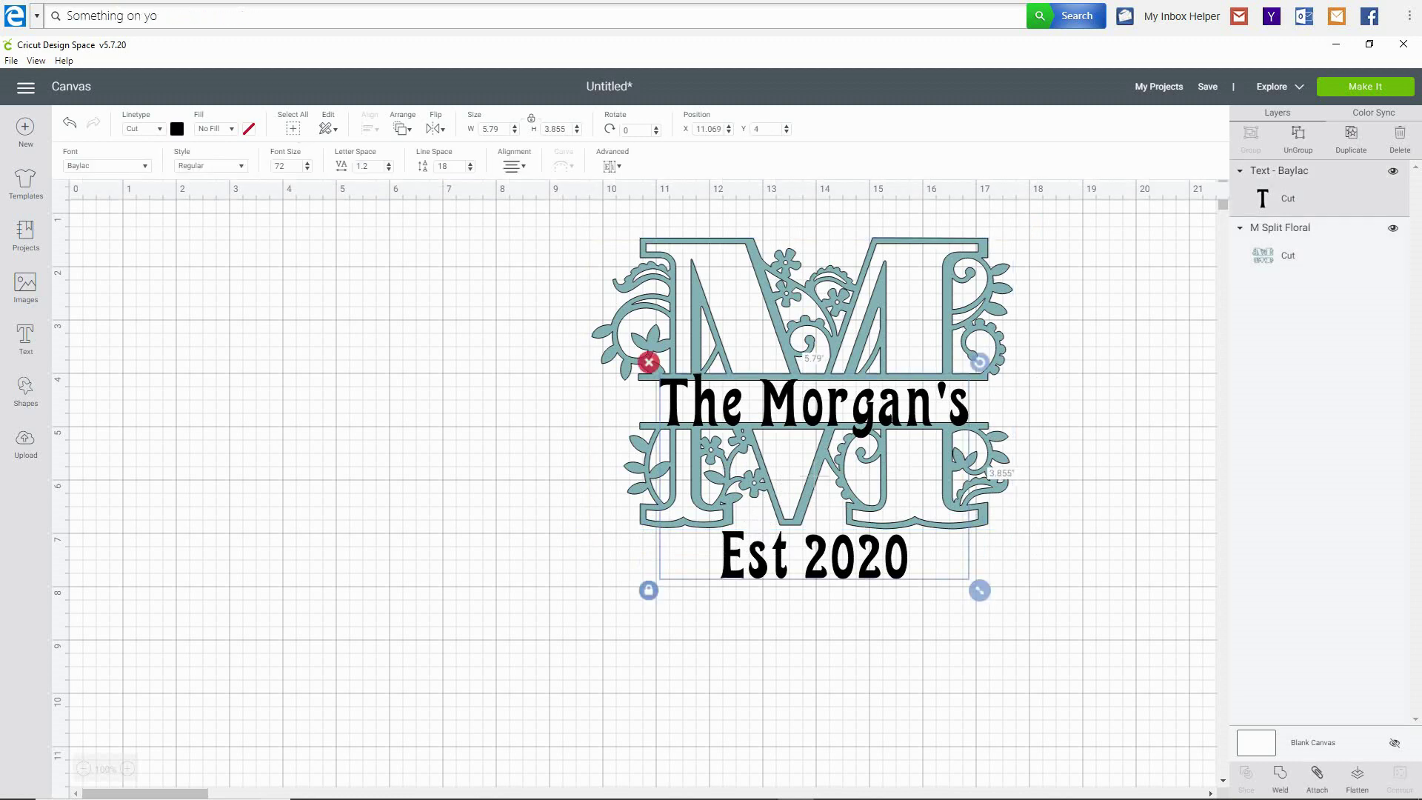
key("Up")
key("Up")
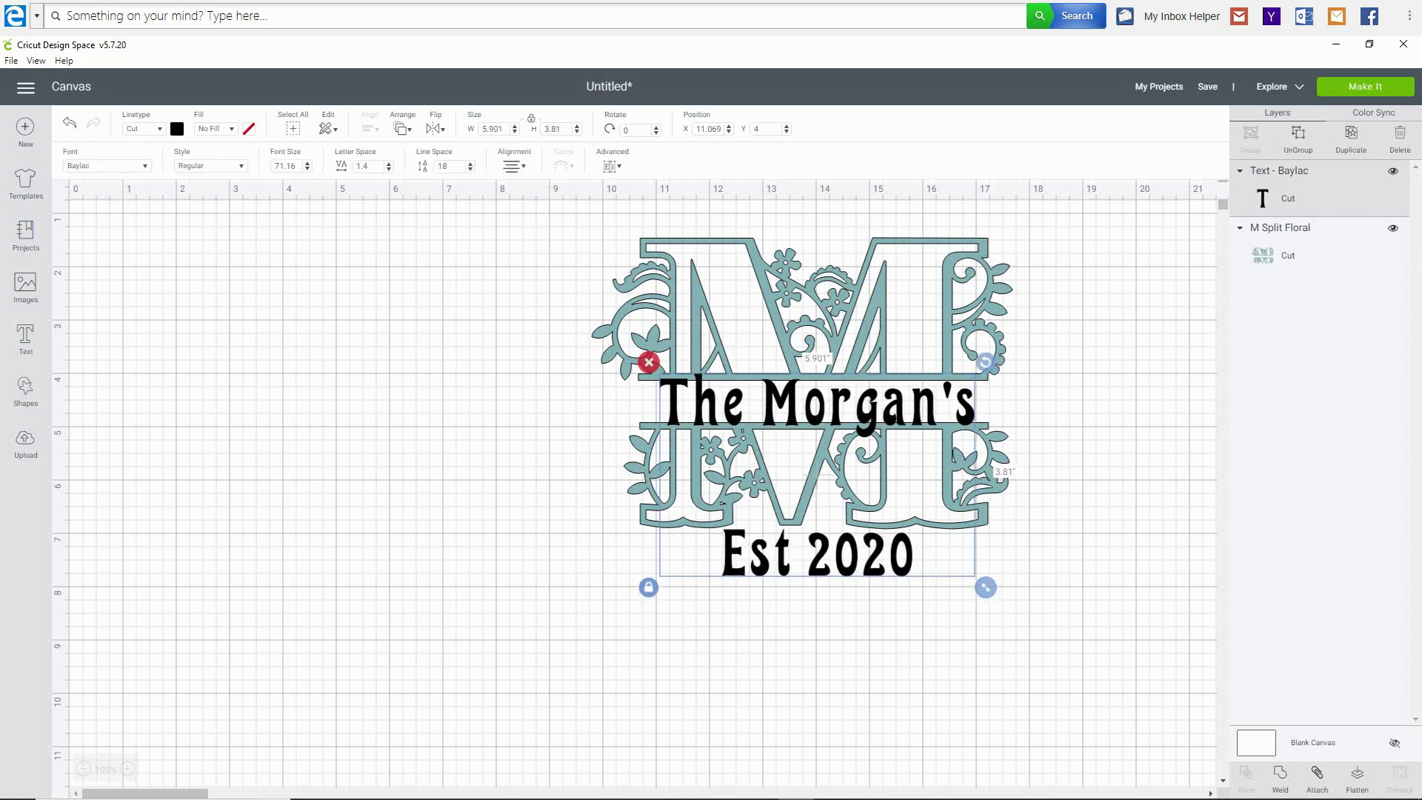
left_click_drag(985, 587, 979, 570)
Shrink the text to fit within the M and nudge the monogram behind it
left_click_drag(761, 542, 774, 535)
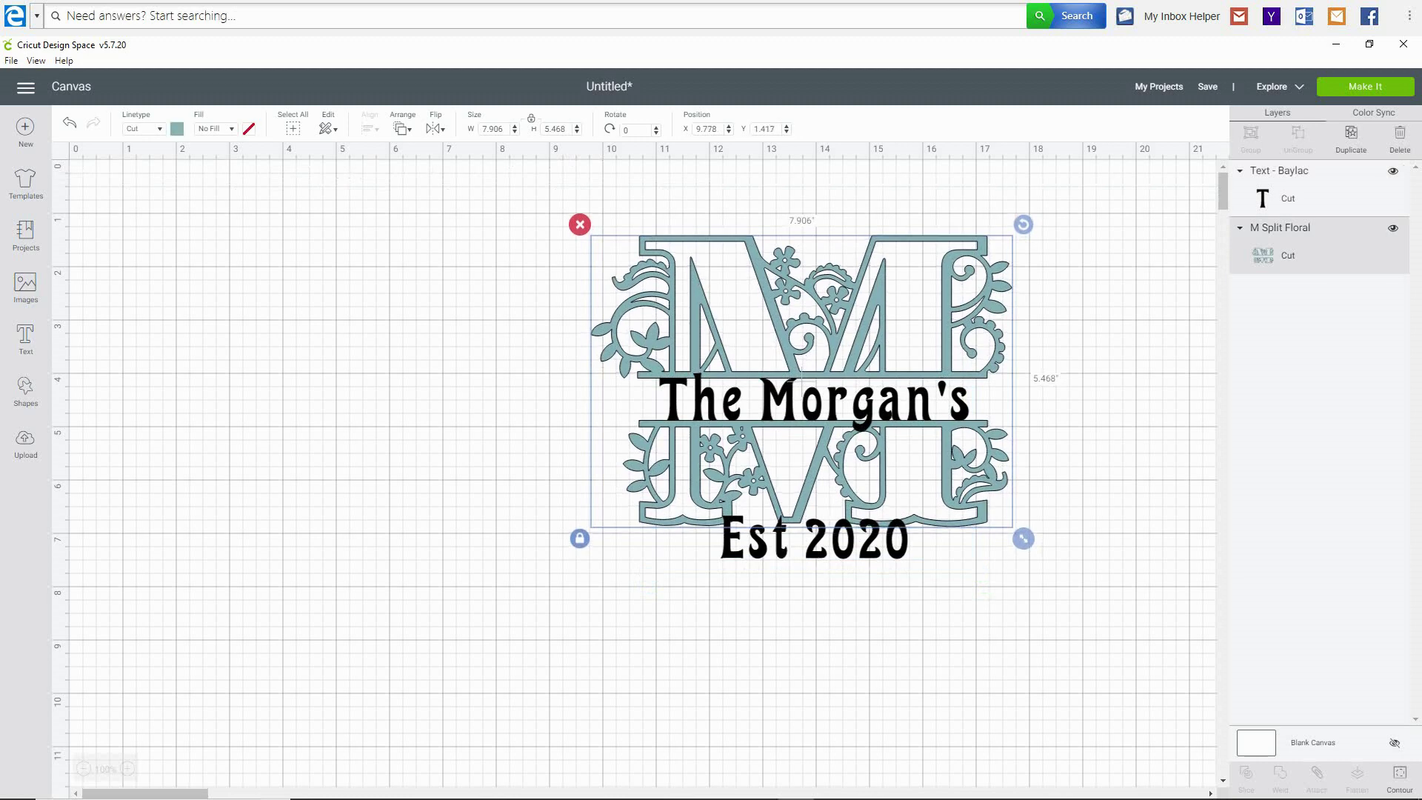
left_click(774, 535)
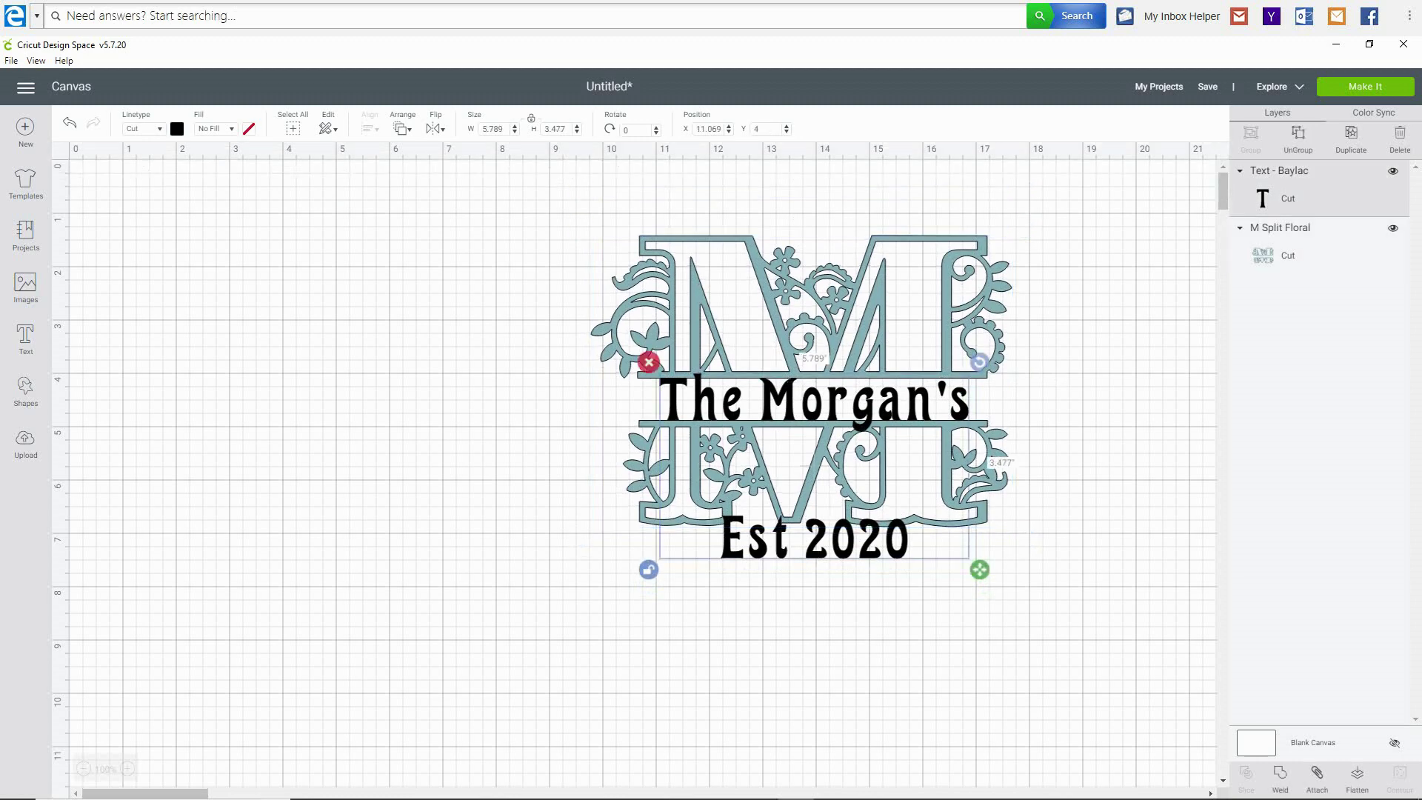
left_click_drag(979, 570, 988, 561)
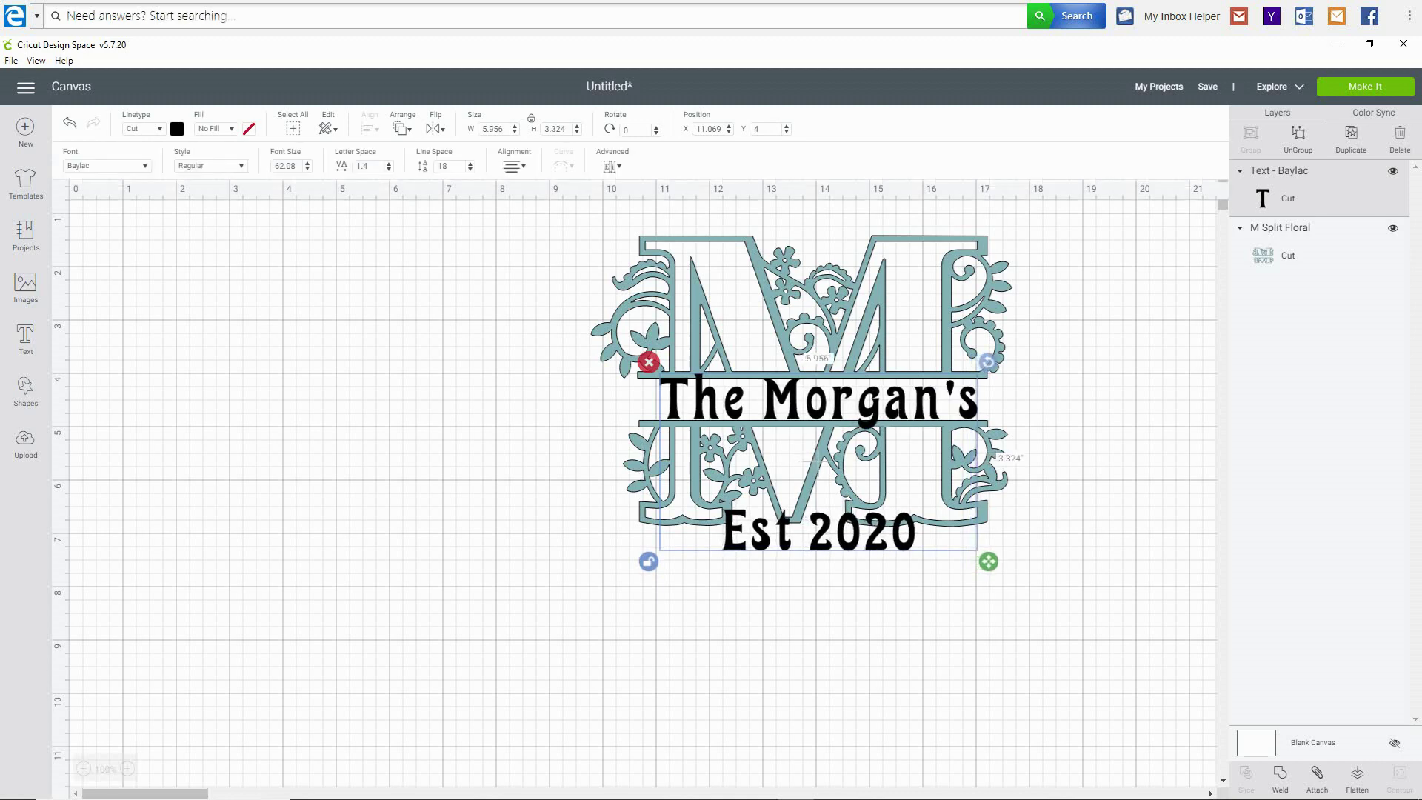
left_click(977, 514)
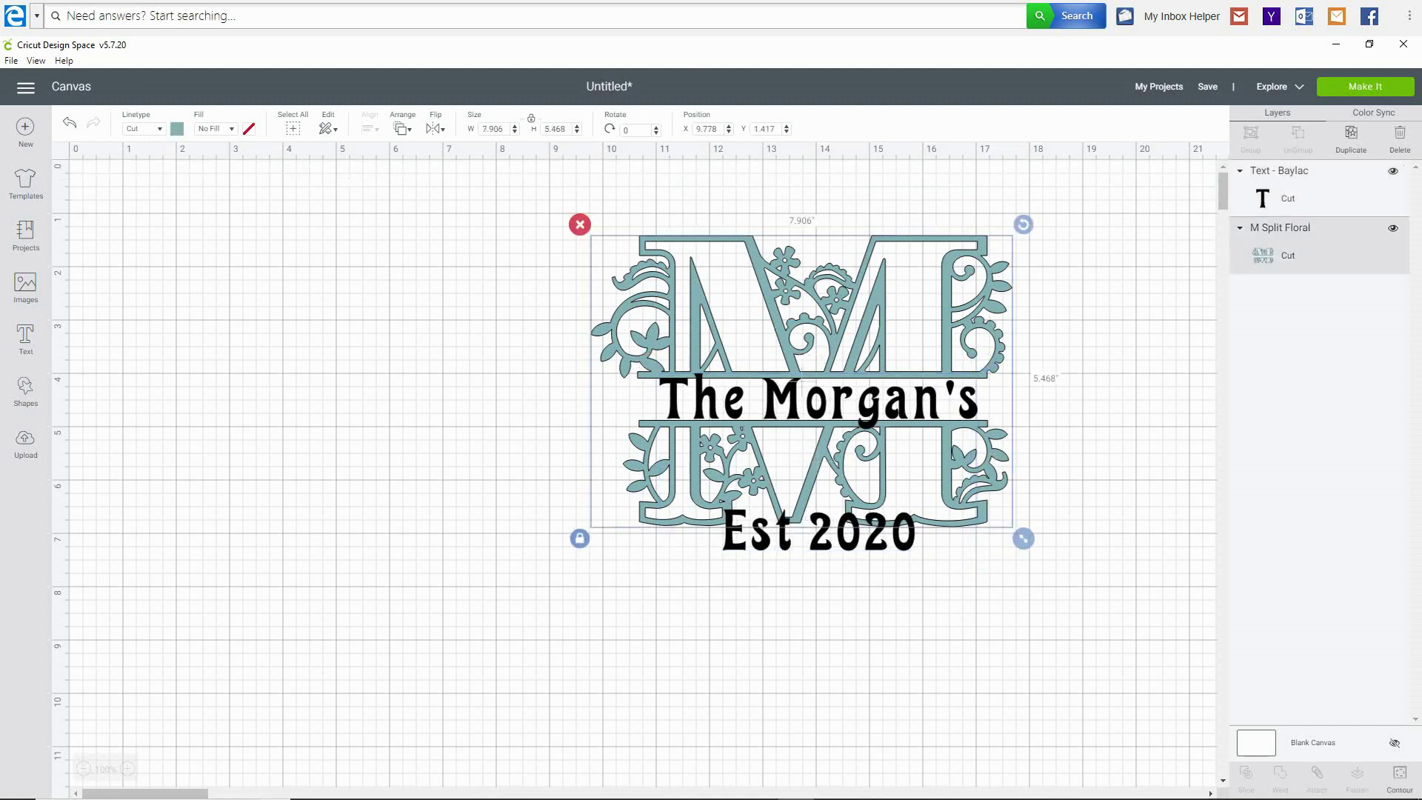
left_click_drag(785, 520, 782, 517)
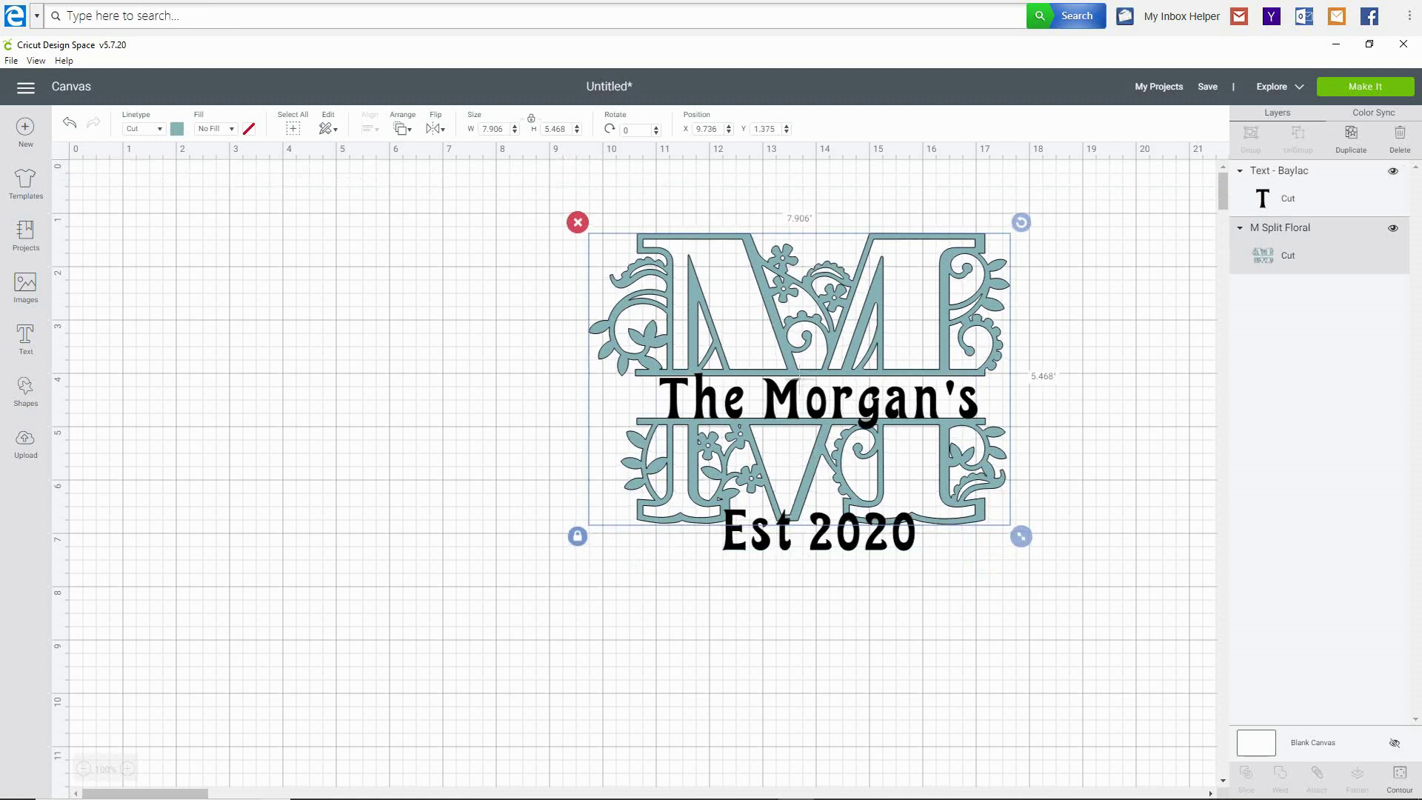
left_click_drag(782, 519, 783, 520)
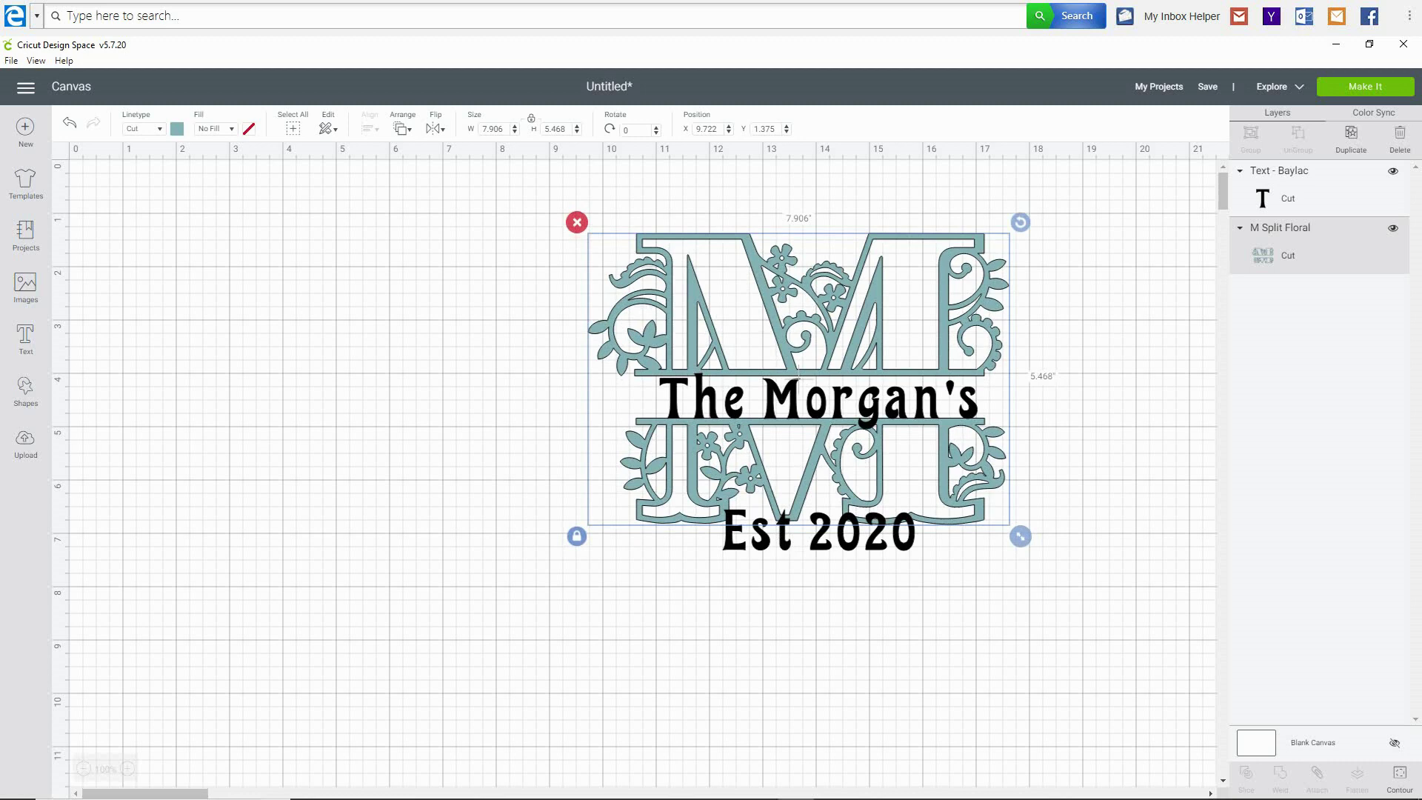
Select both layers and centre the text horizontally on the monogram
left_click_drag(1113, 643, 574, 207)
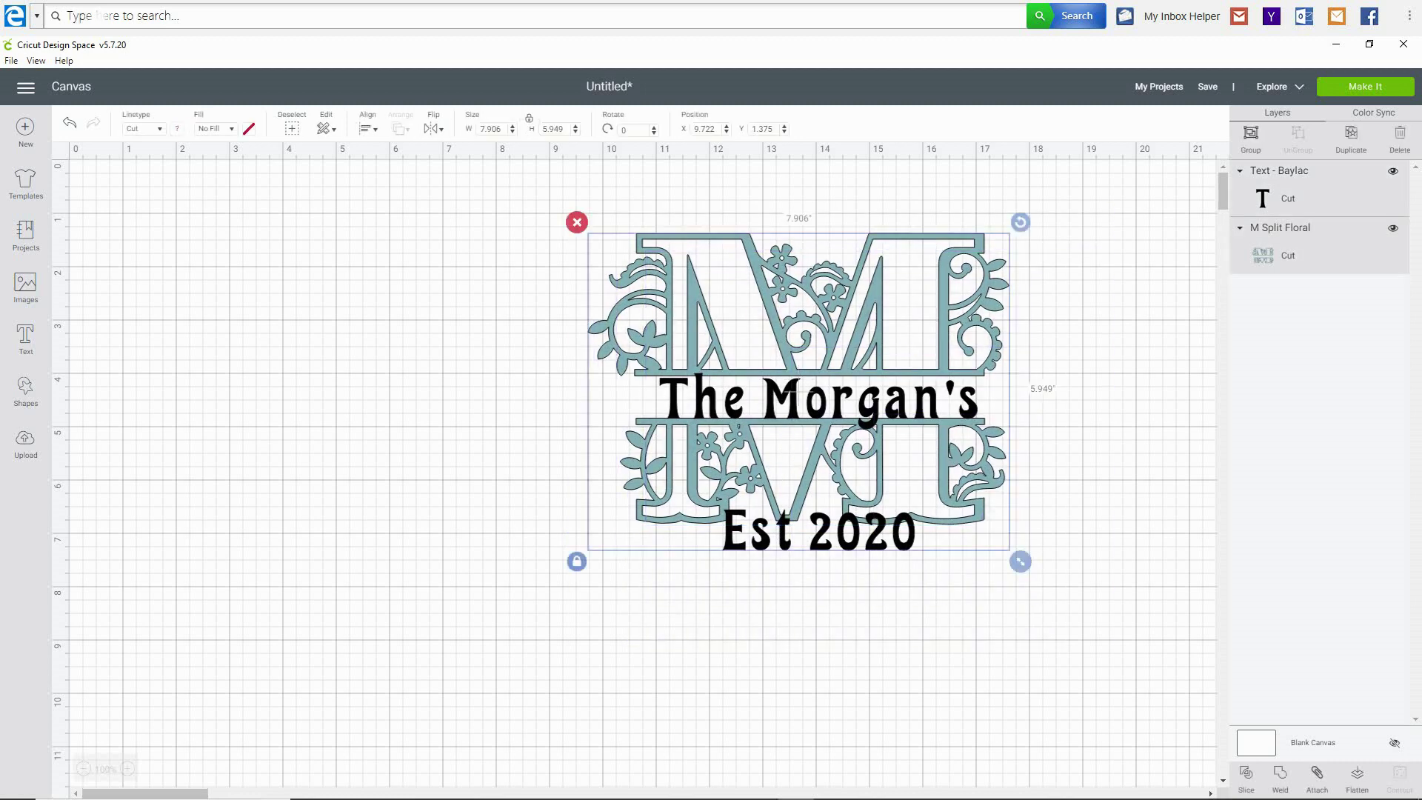
left_click(368, 128)
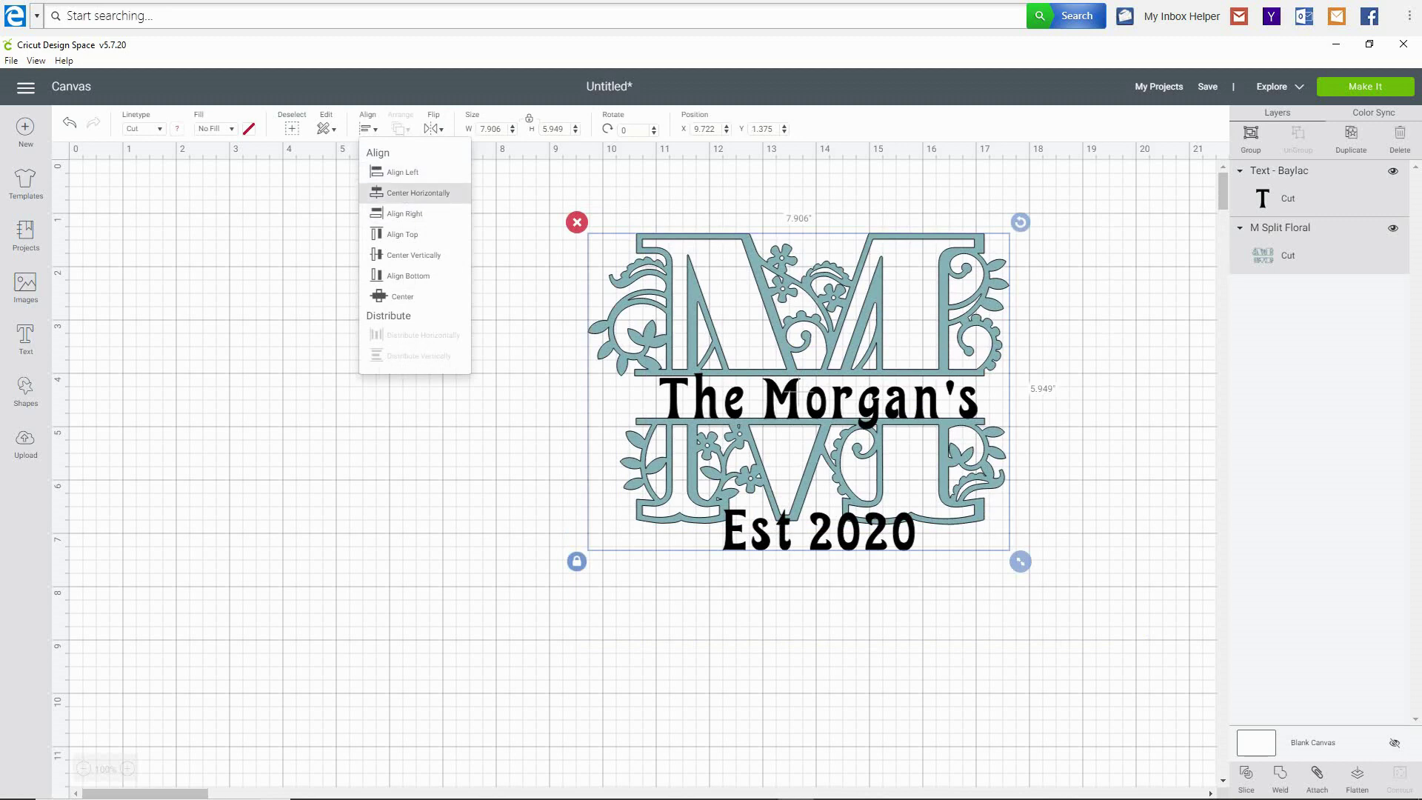
left_click(418, 192)
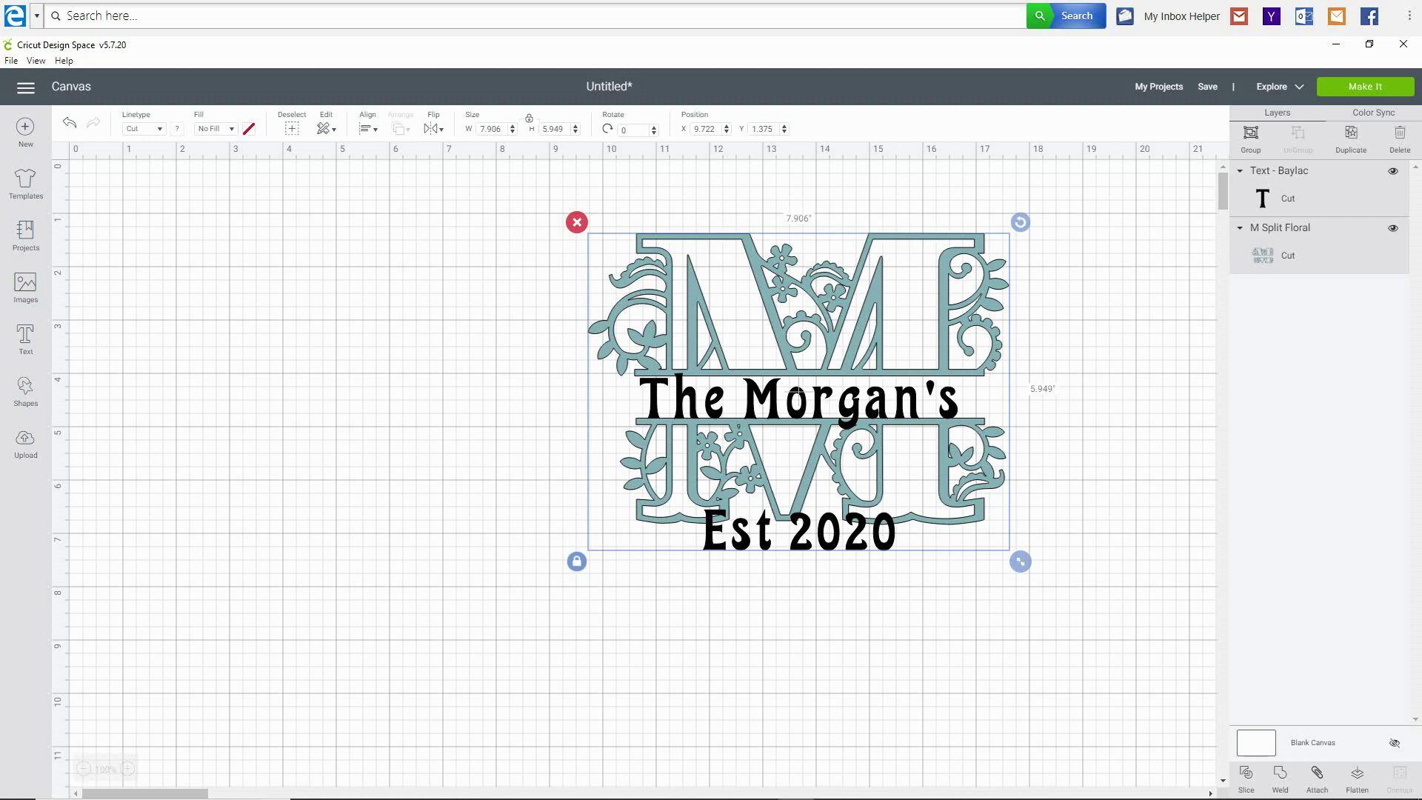
Nudge the text two steps right, then ungroup it into separate lines
left_click(796, 459)
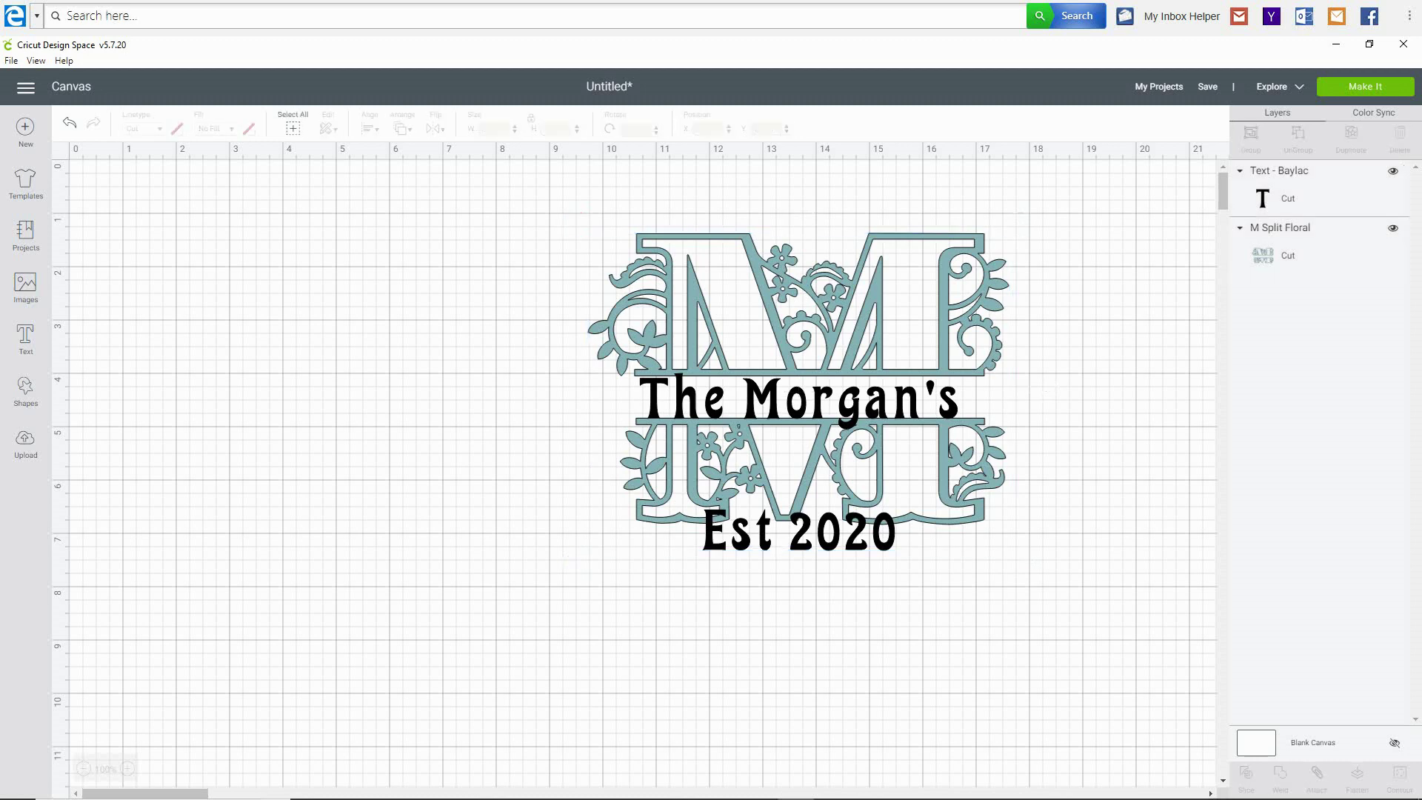
key("Right")
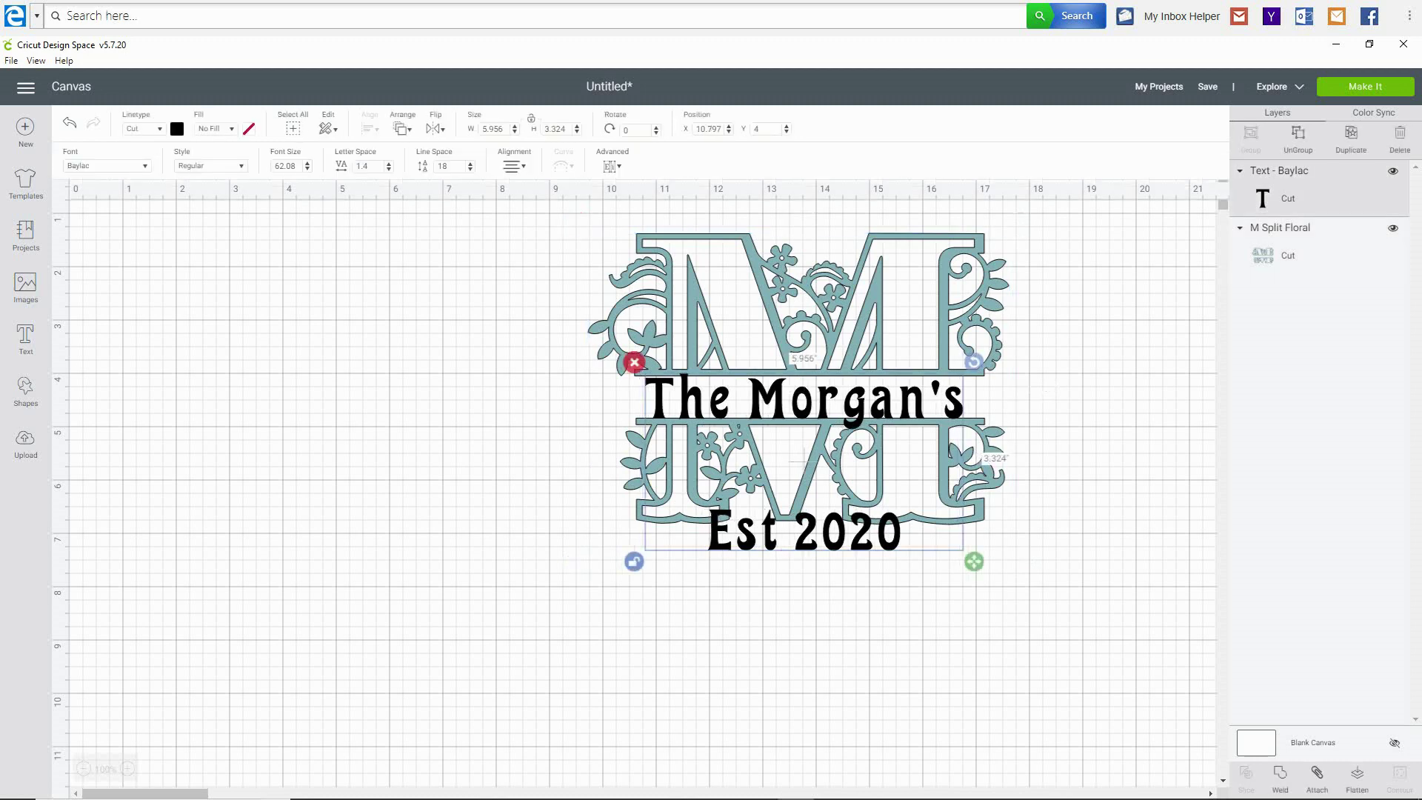
key("Right")
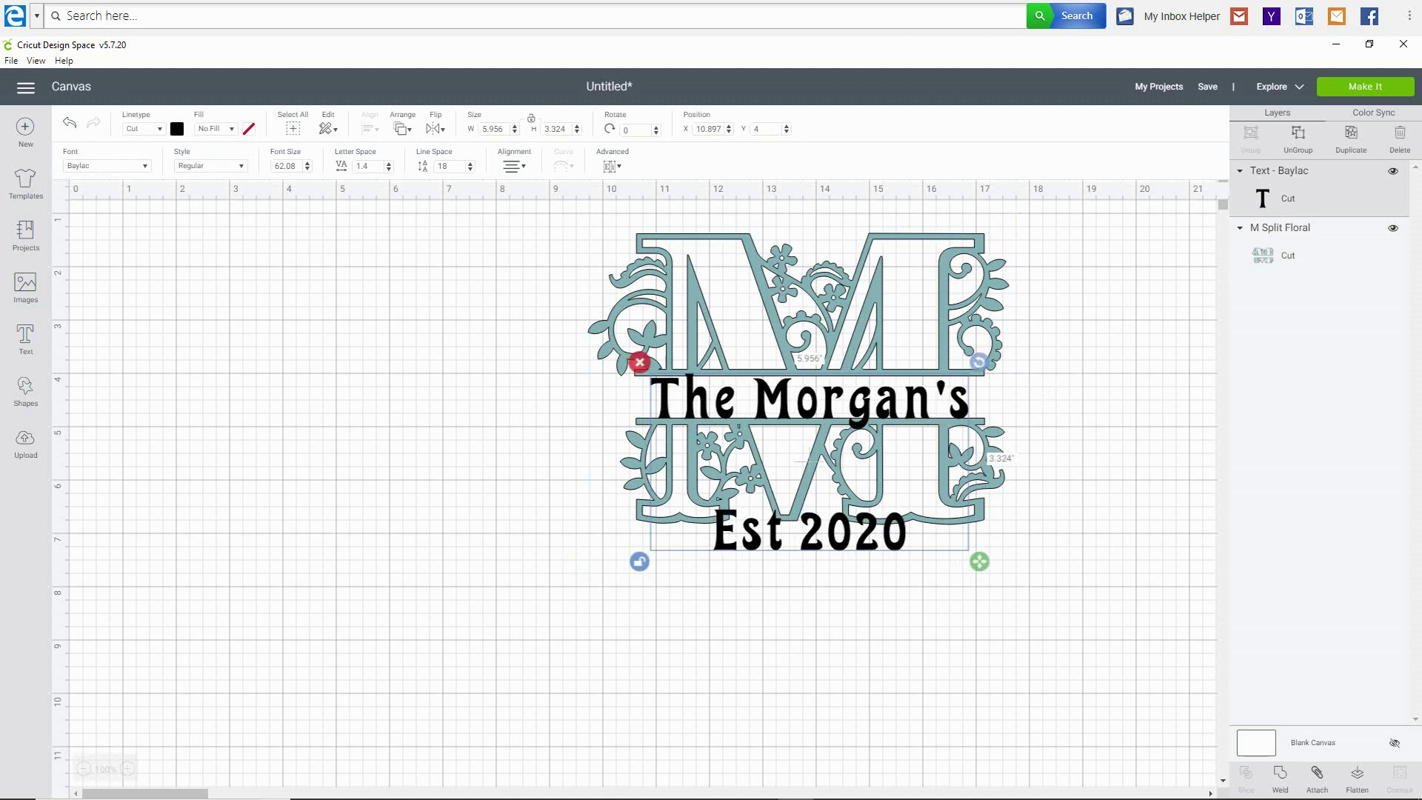
key("Escape")
left_click(809, 400)
left_click(612, 166)
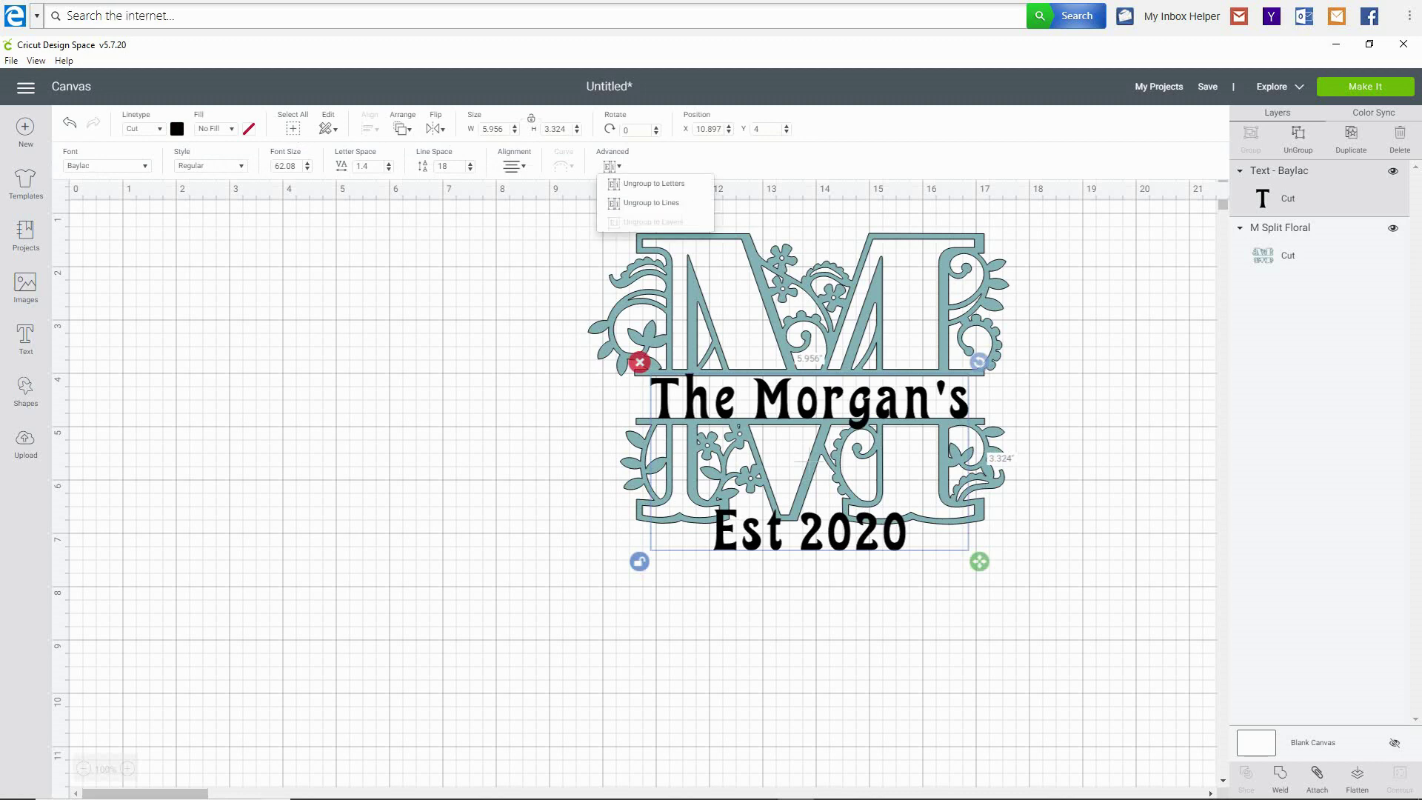
left_click(636, 202)
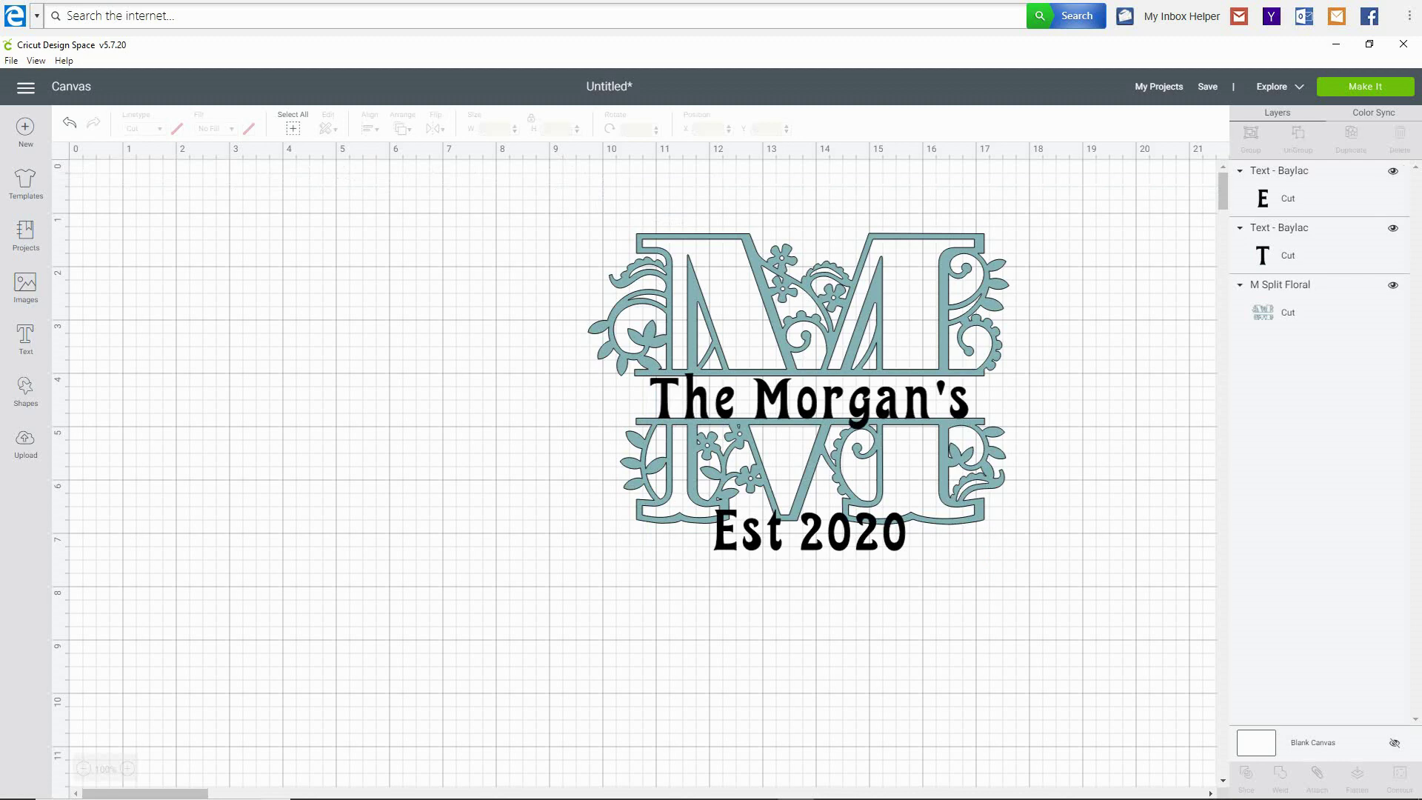
Lower 'Est 2020' slightly and group the monogram with both text lines
left_click(852, 531)
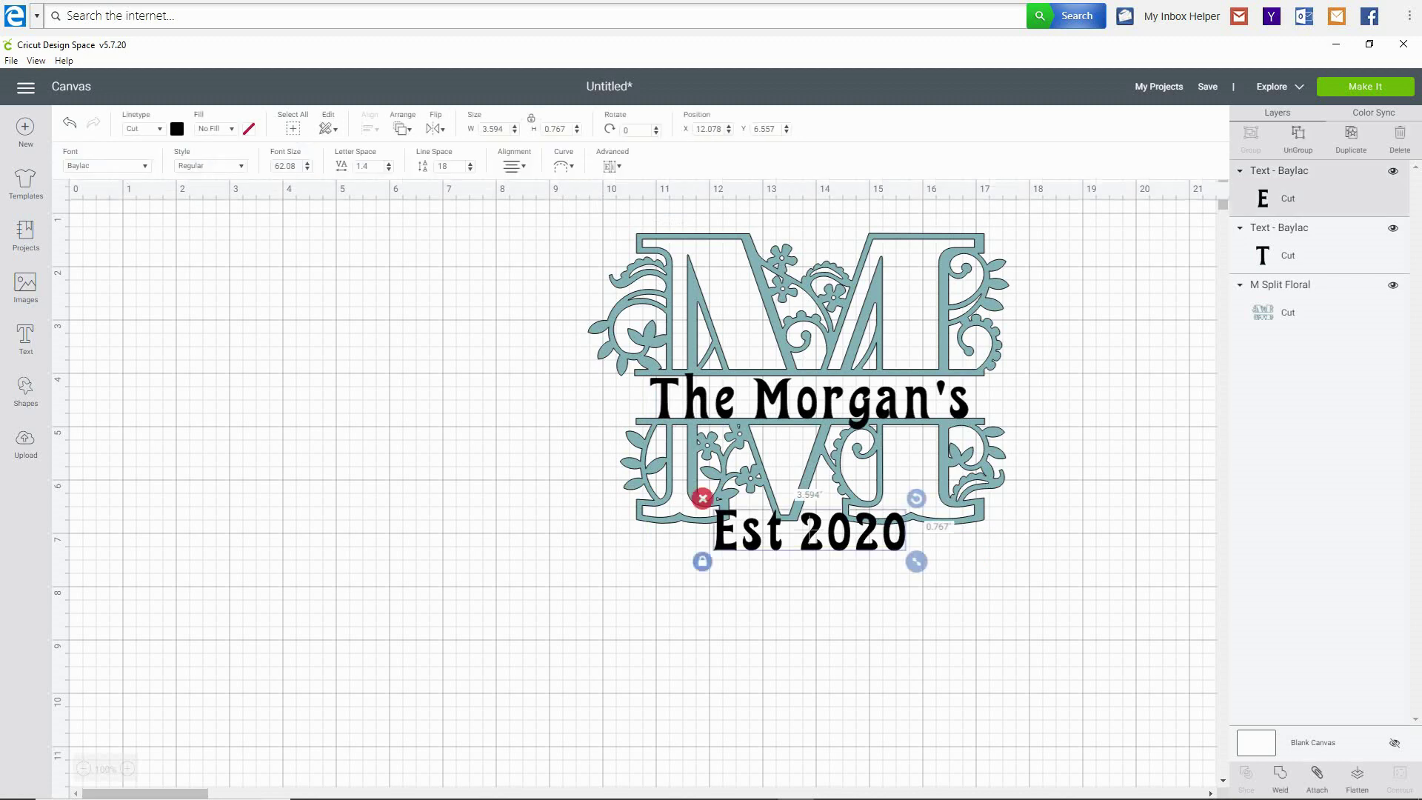
key("Down")
key("Down")
key("Down")
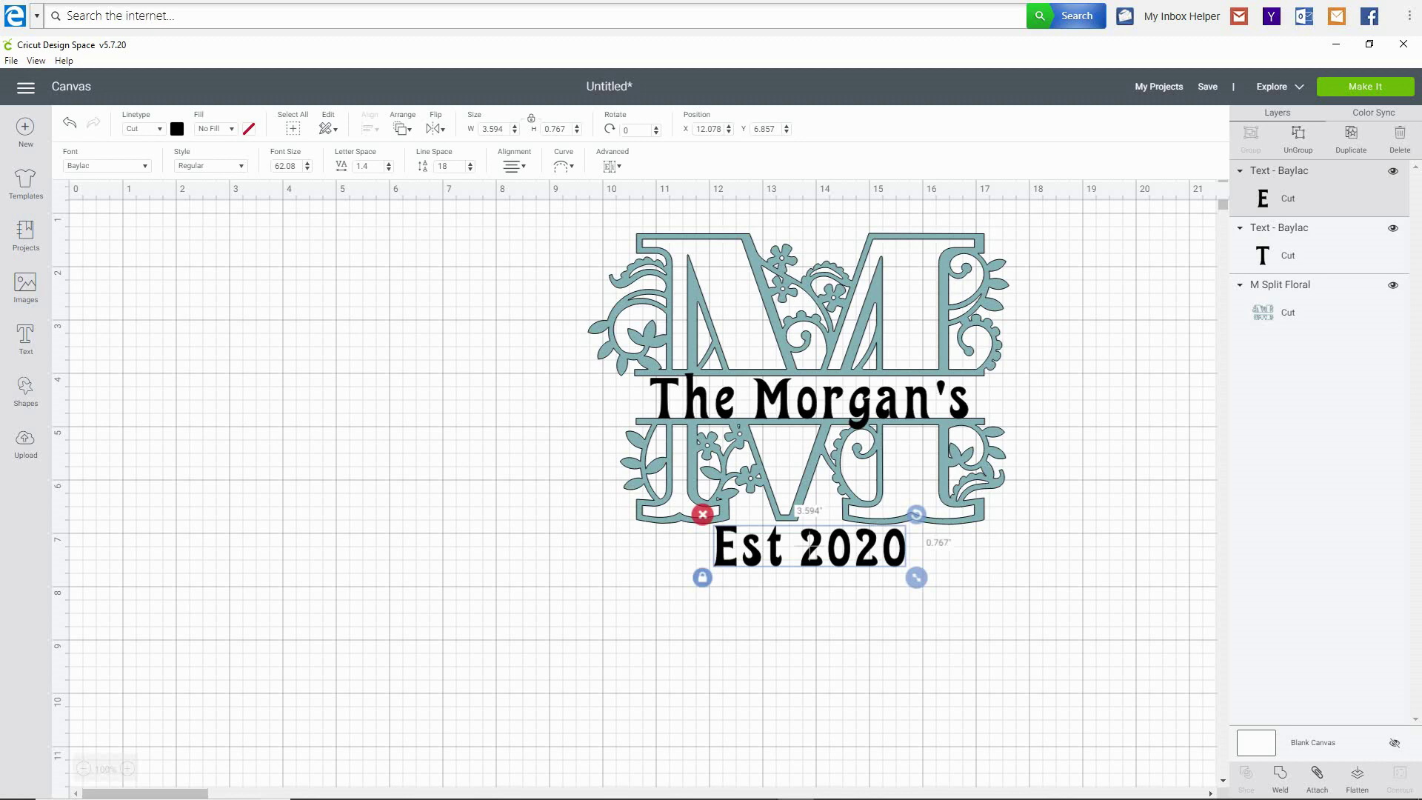
key("Escape")
left_click_drag(1073, 604, 546, 202)
key("ctrl+g")
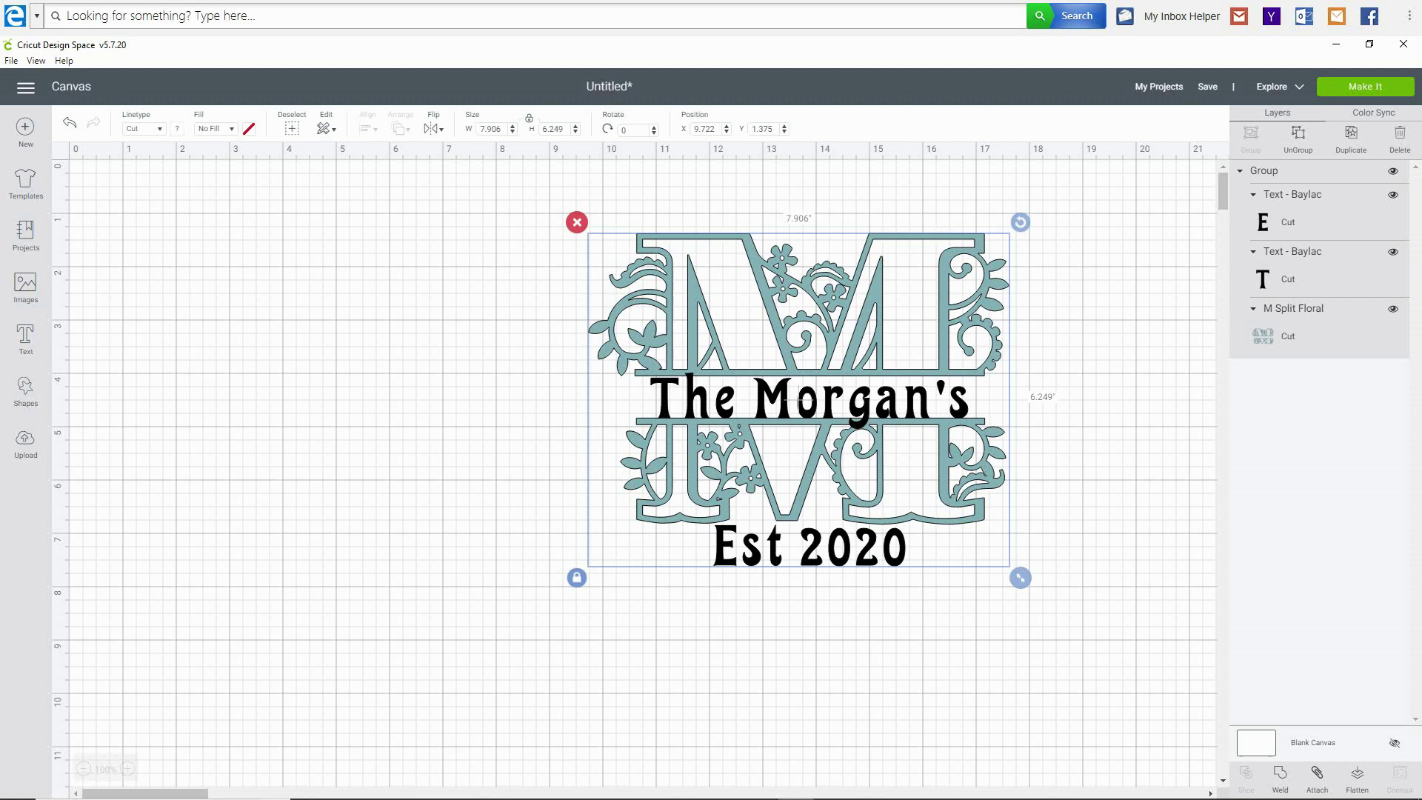
Set the group's width to 11.75 in and move it toward the canvas's top-left
left_click(490, 129)
type("11.75")
key("Return")
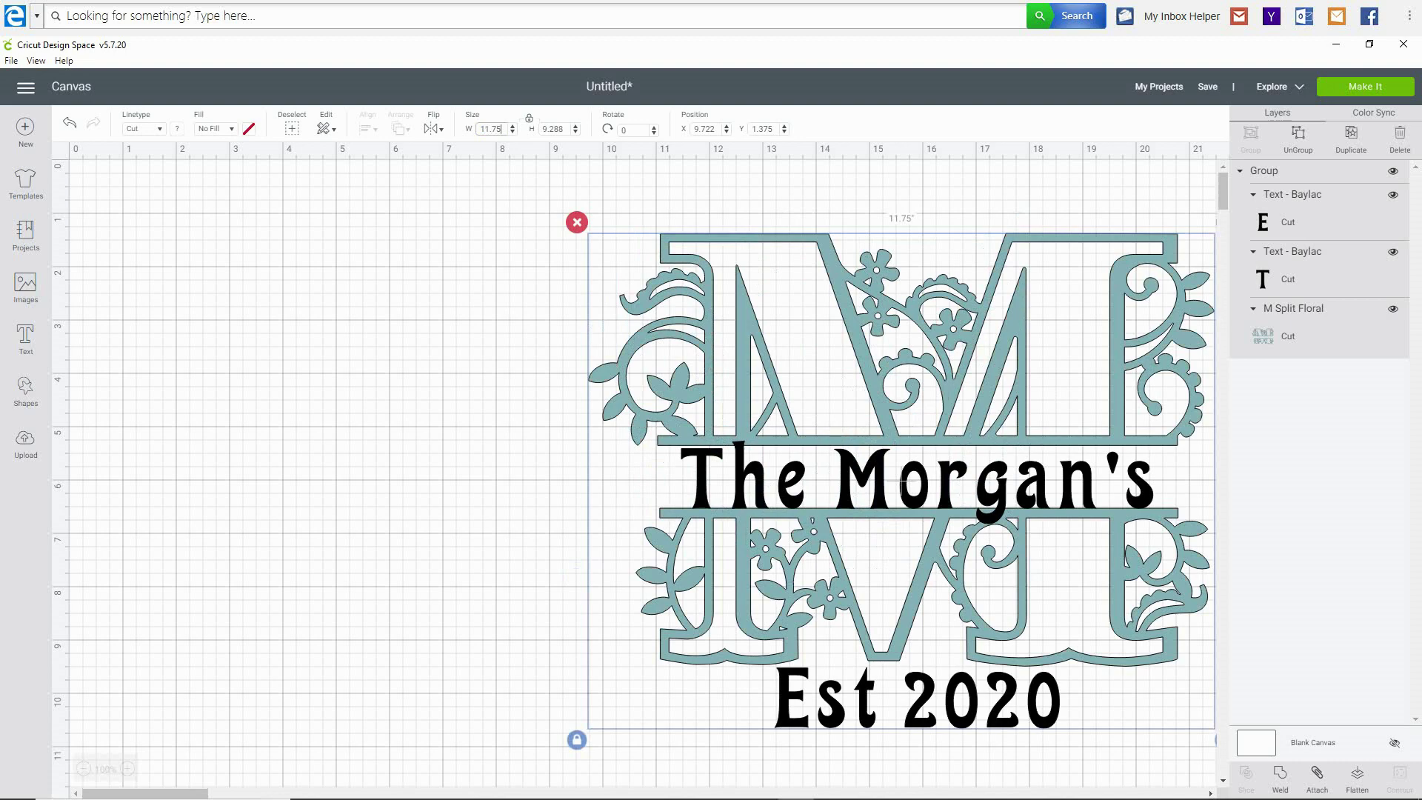
left_click_drag(902, 481, 438, 443)
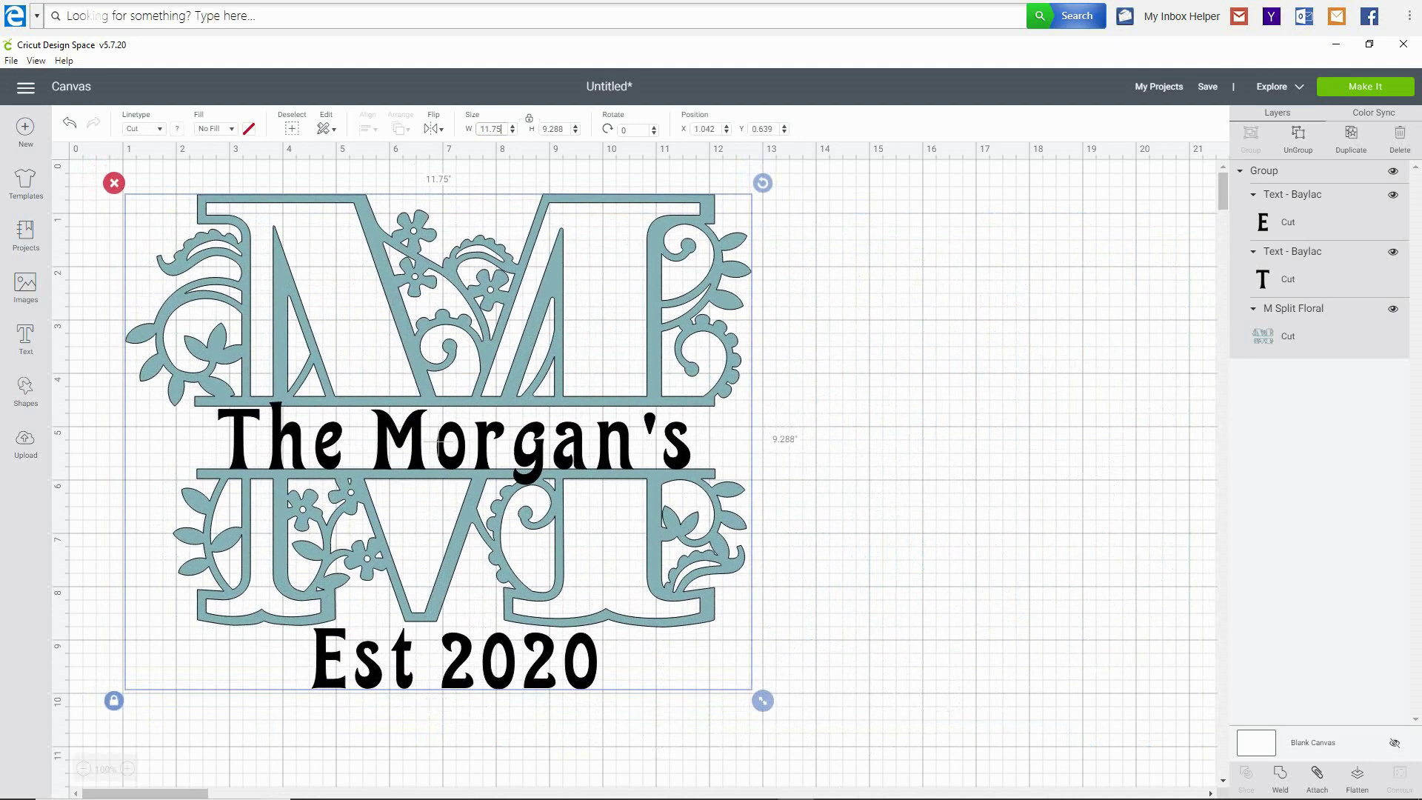
Unlock proportions and set the height to 11.75 in, after trying 10, 11 and 12
left_click(529, 118)
double_click(564, 129)
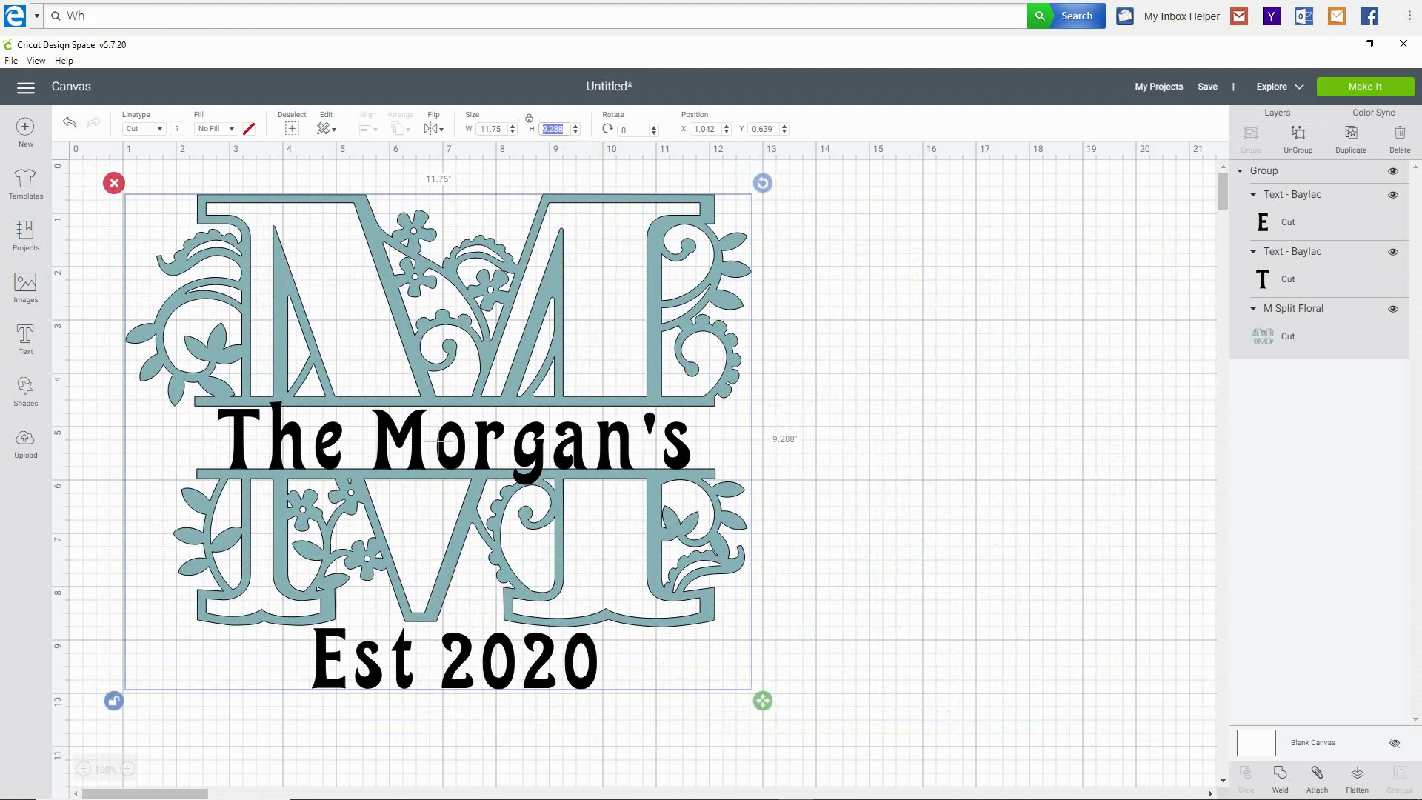
type("10")
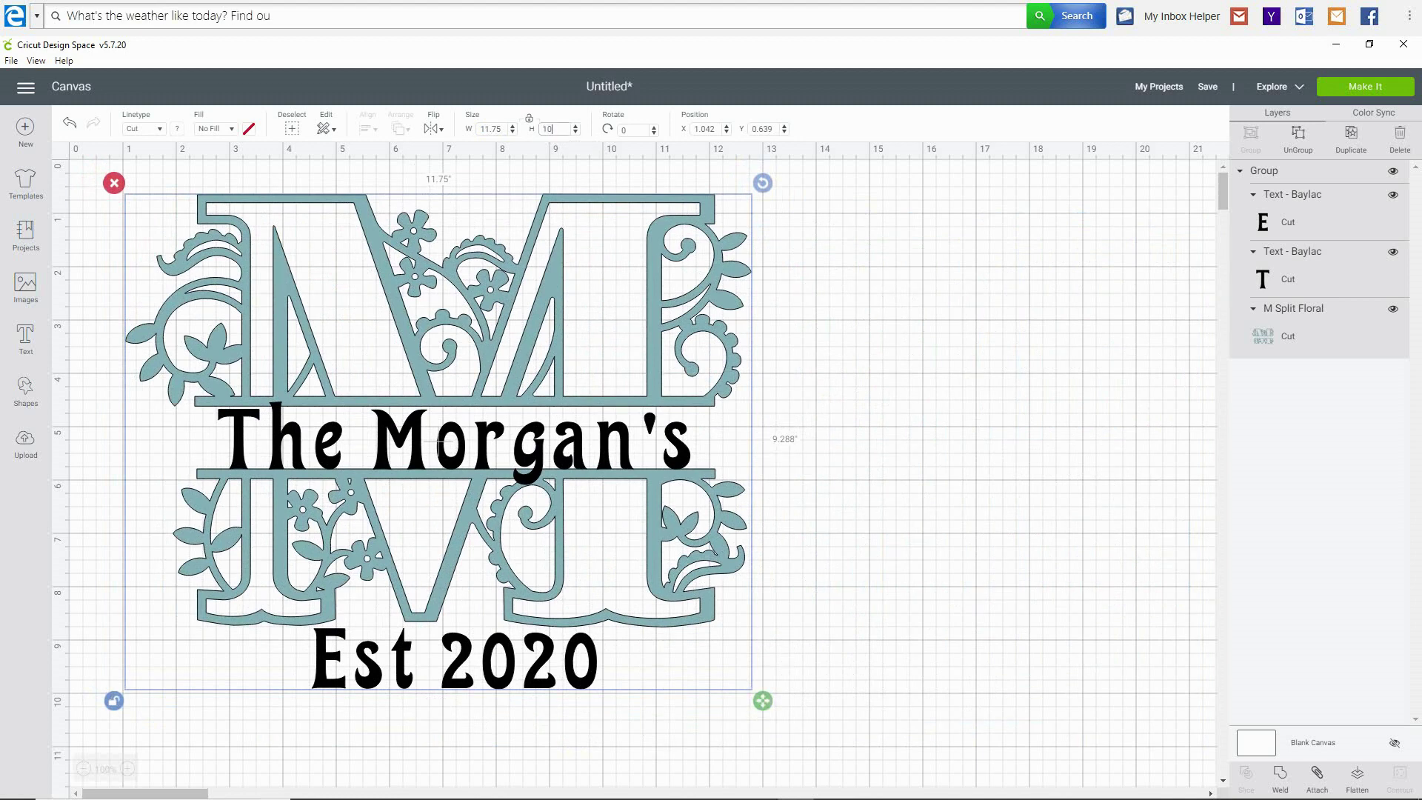
key("Return")
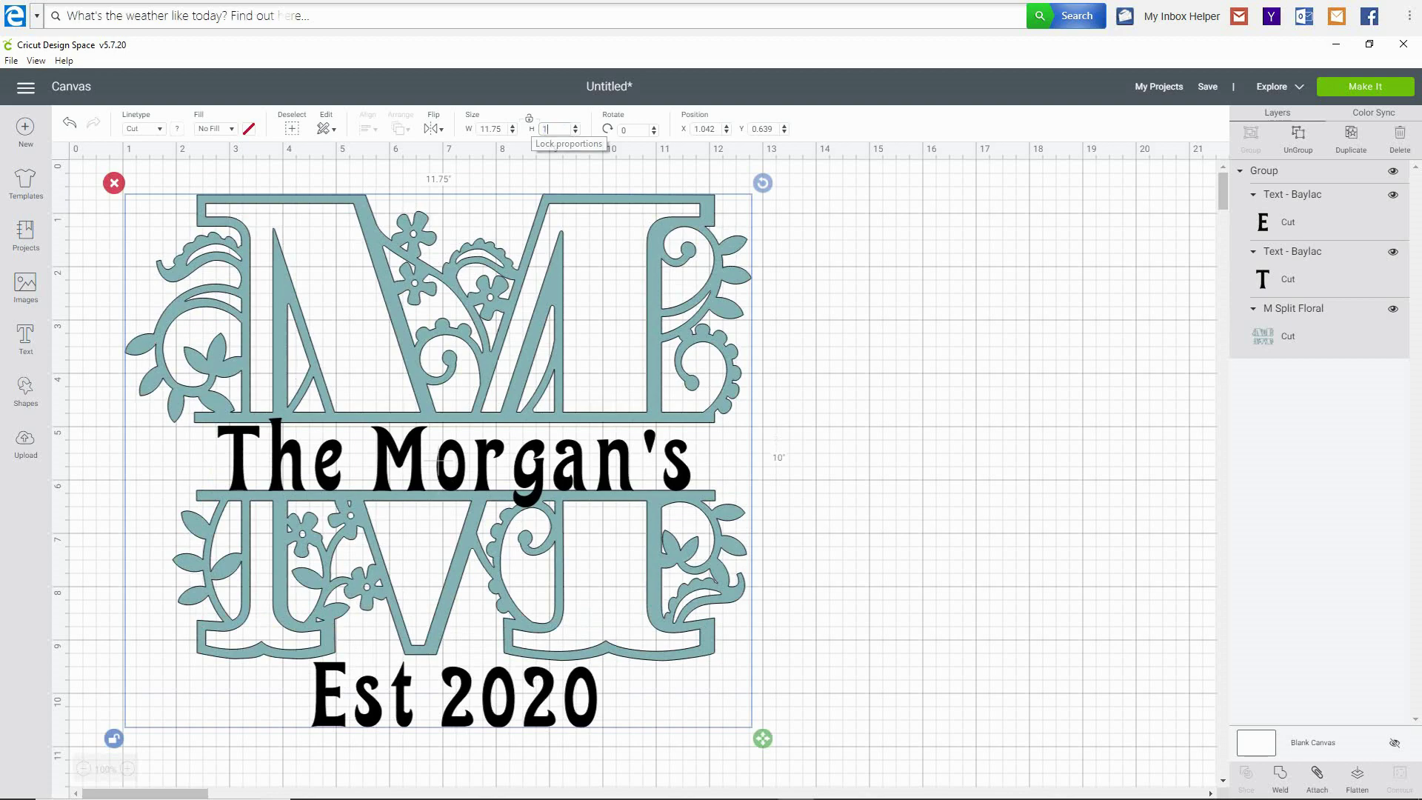
type("11")
key("Return")
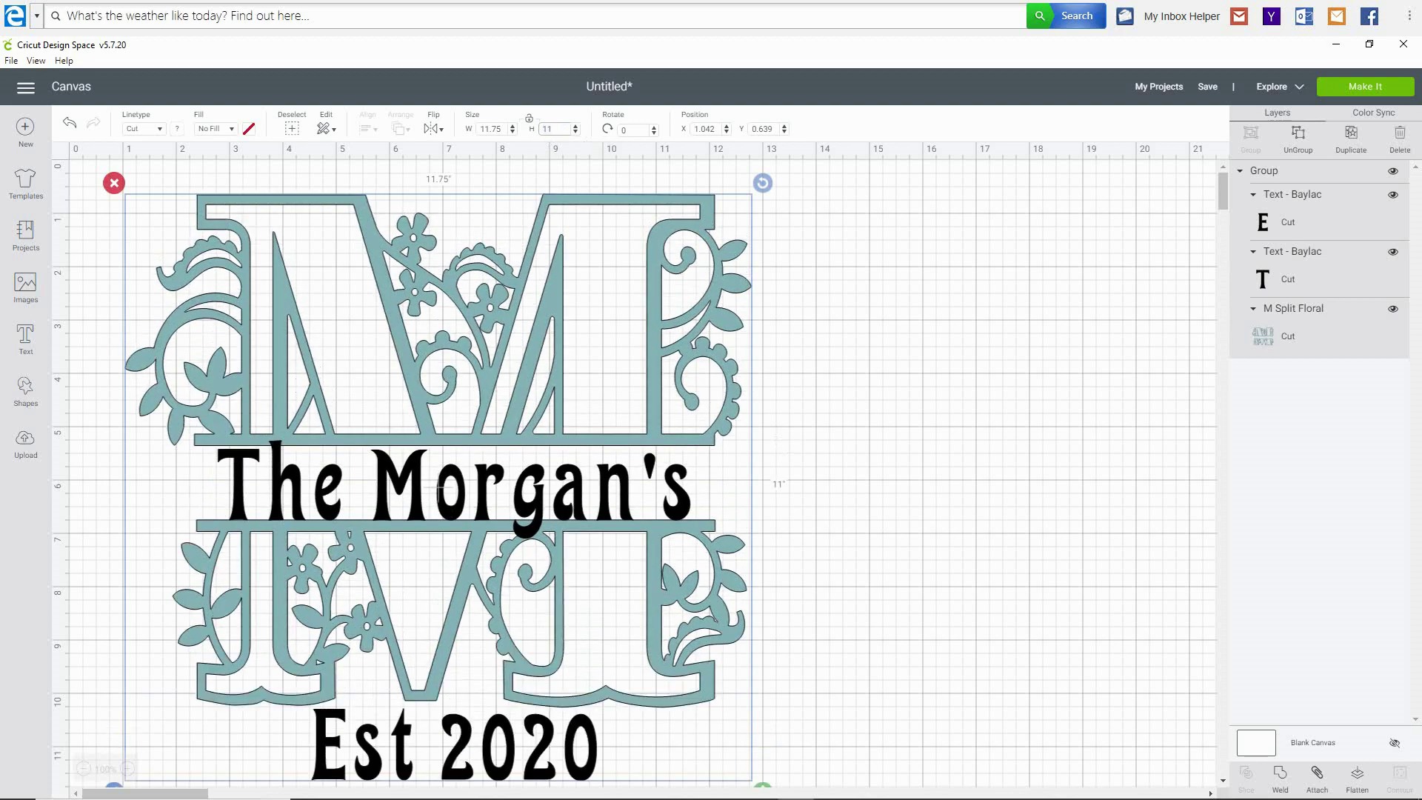
scroll(634, 474, "down", 2)
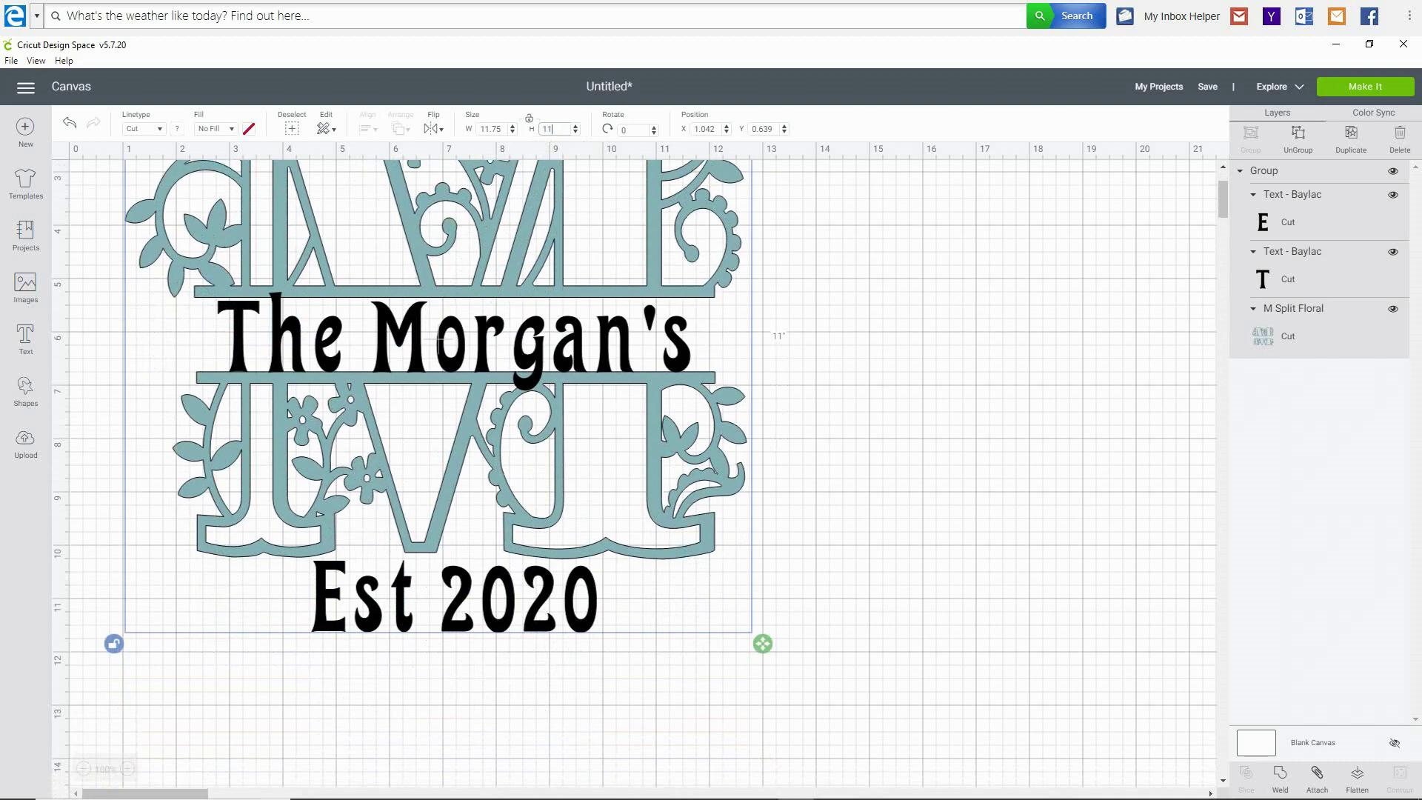
scroll(634, 474, "up", 2)
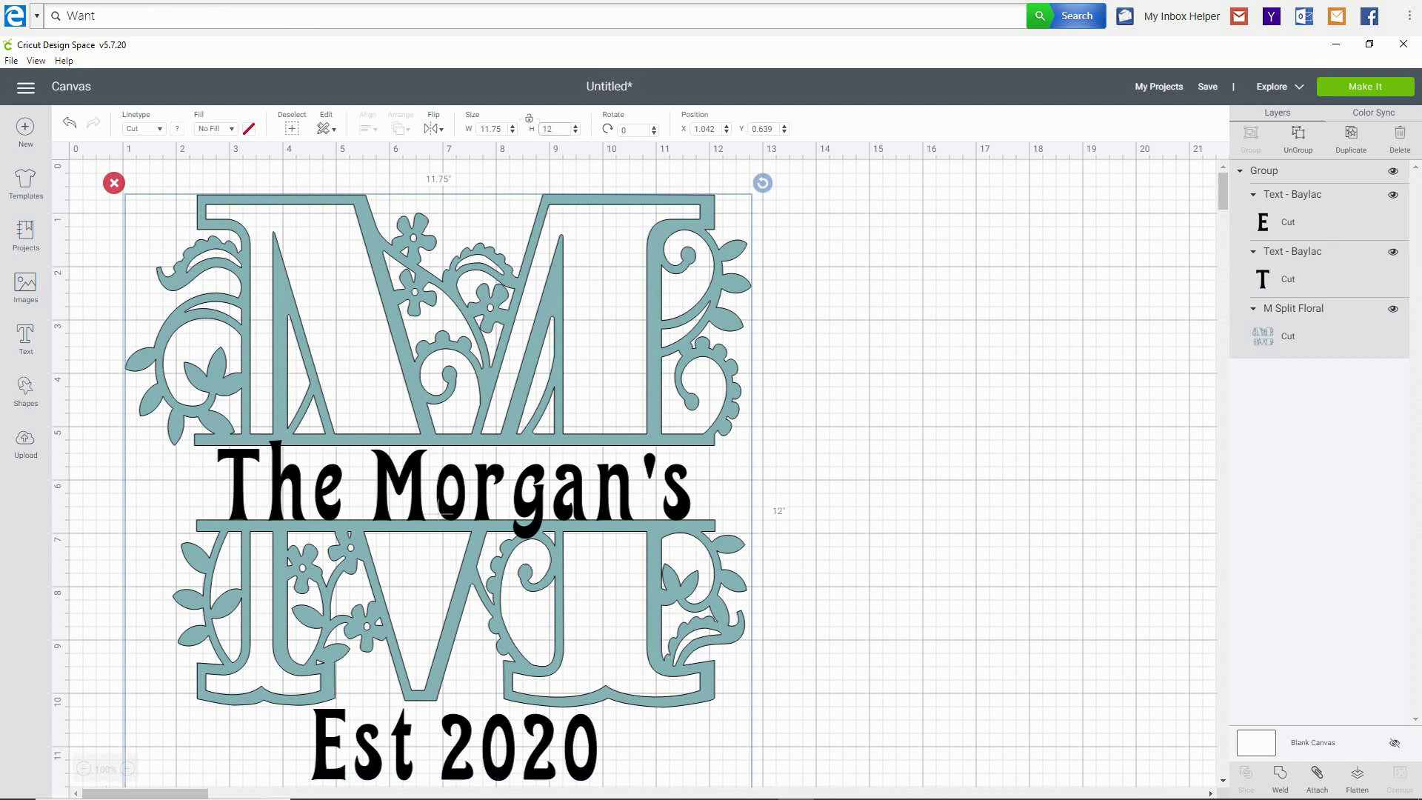
type("12")
scroll(634, 474, "down", 3)
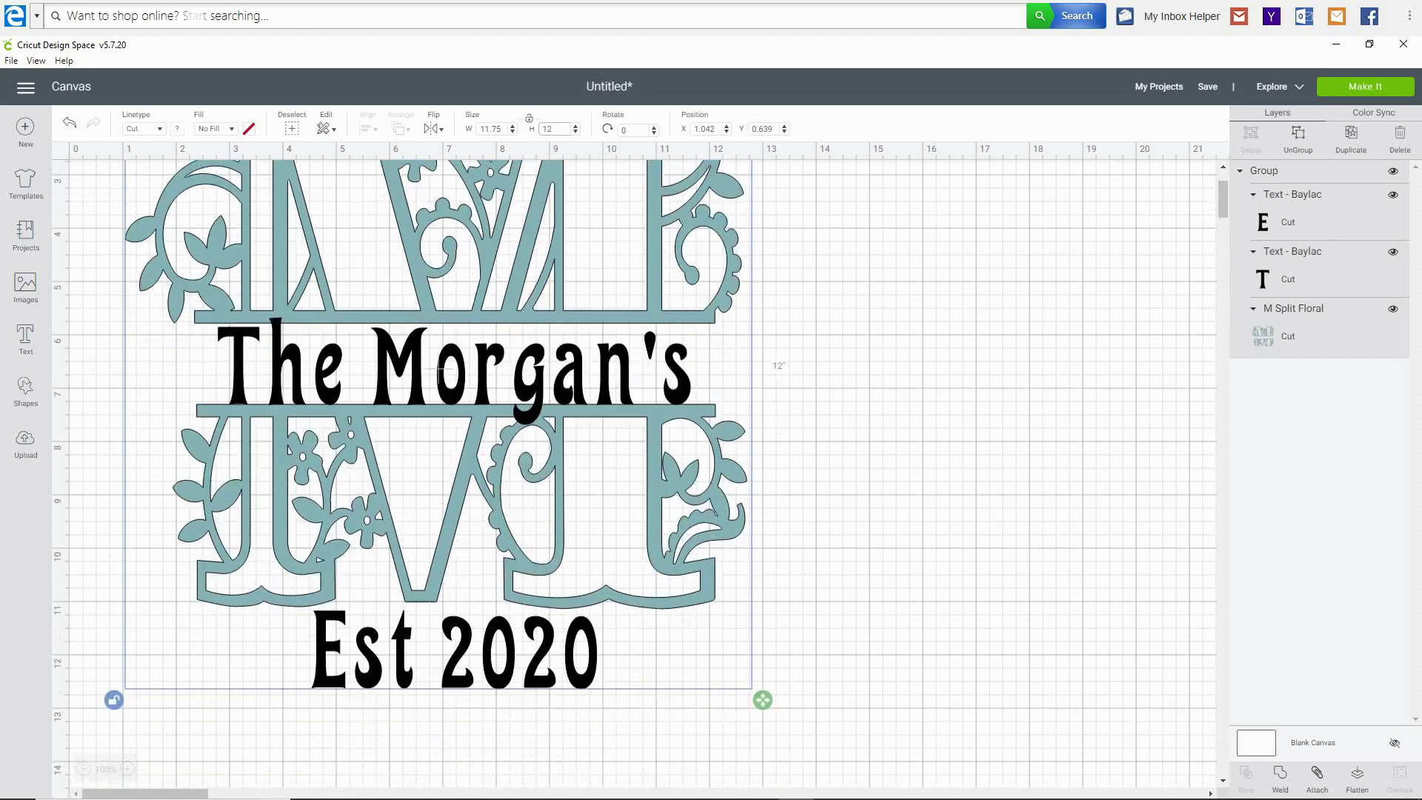
scroll(633, 474, "up", 3)
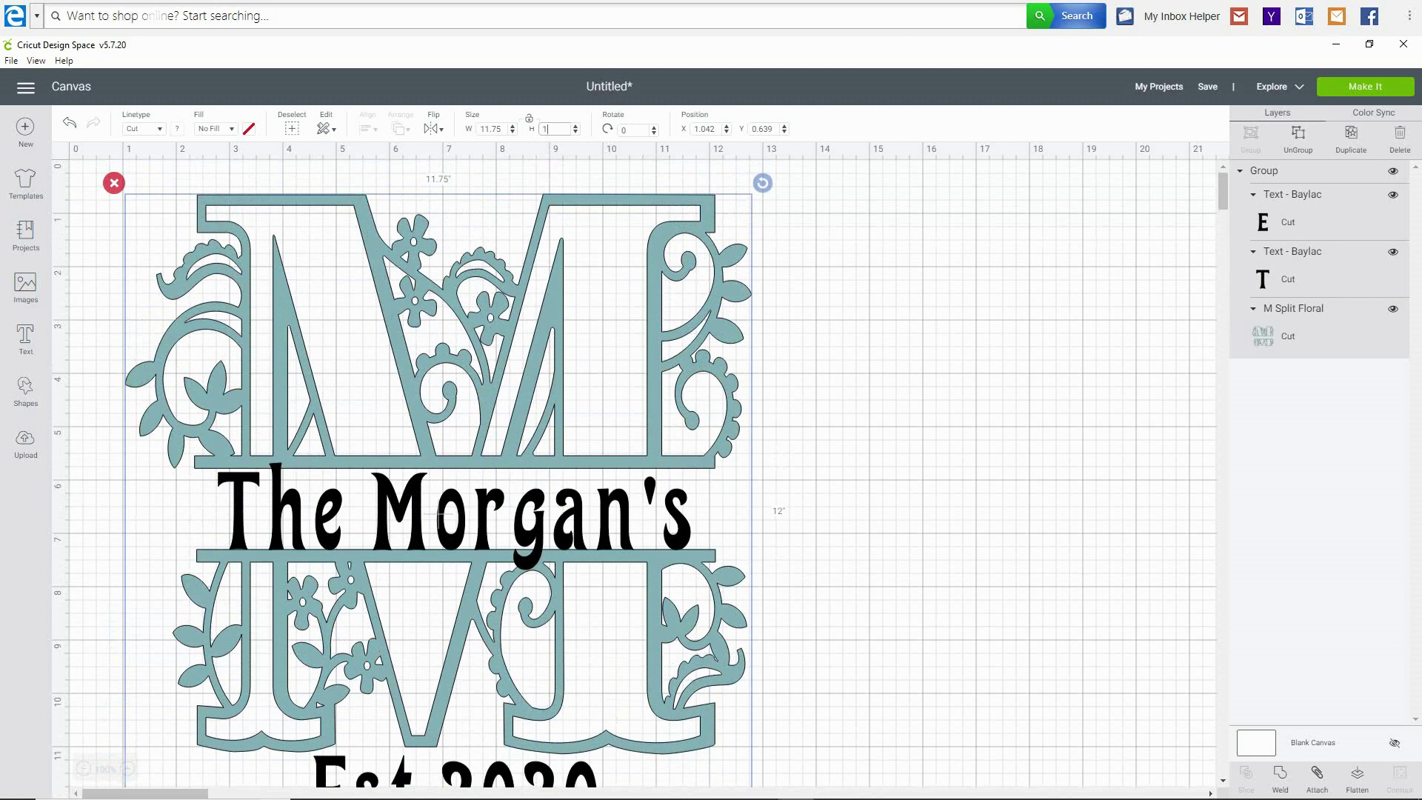
key("BackSpace")
type("1.75")
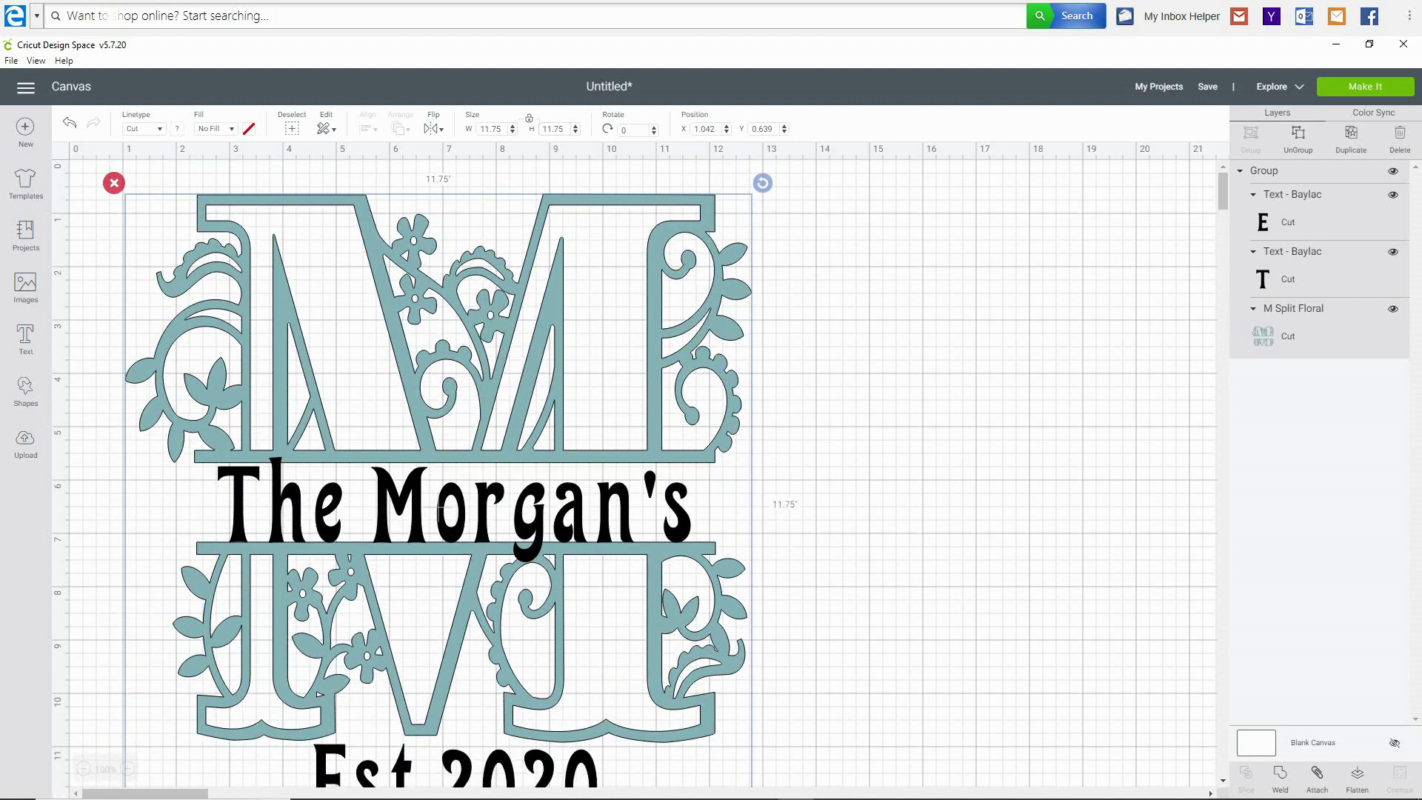
Proceed to Make It and accept the larger mat for the oversized design
left_click(1303, 207)
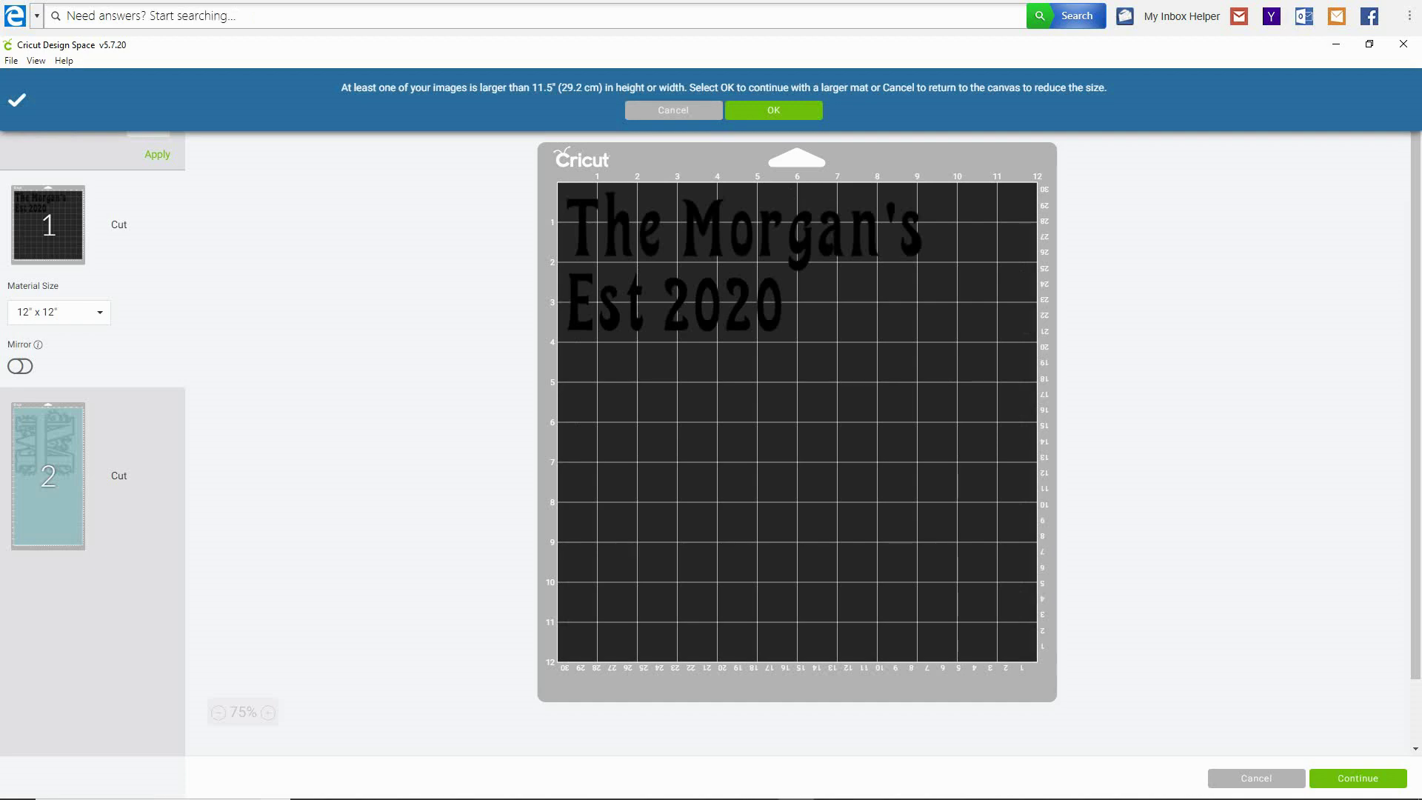
key("Return")
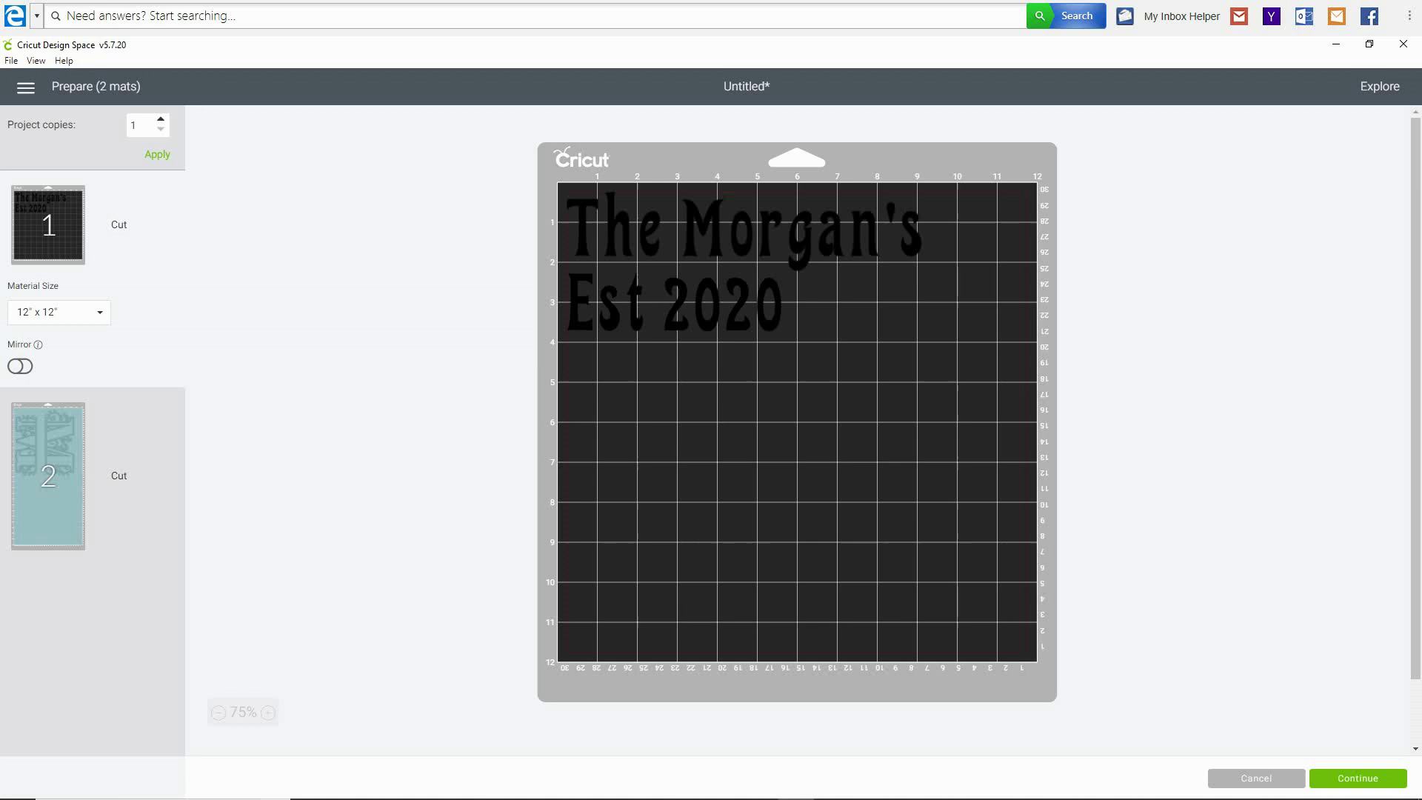
Preview the monogram mat and set its material to Premium Vinyl
left_click(49, 476)
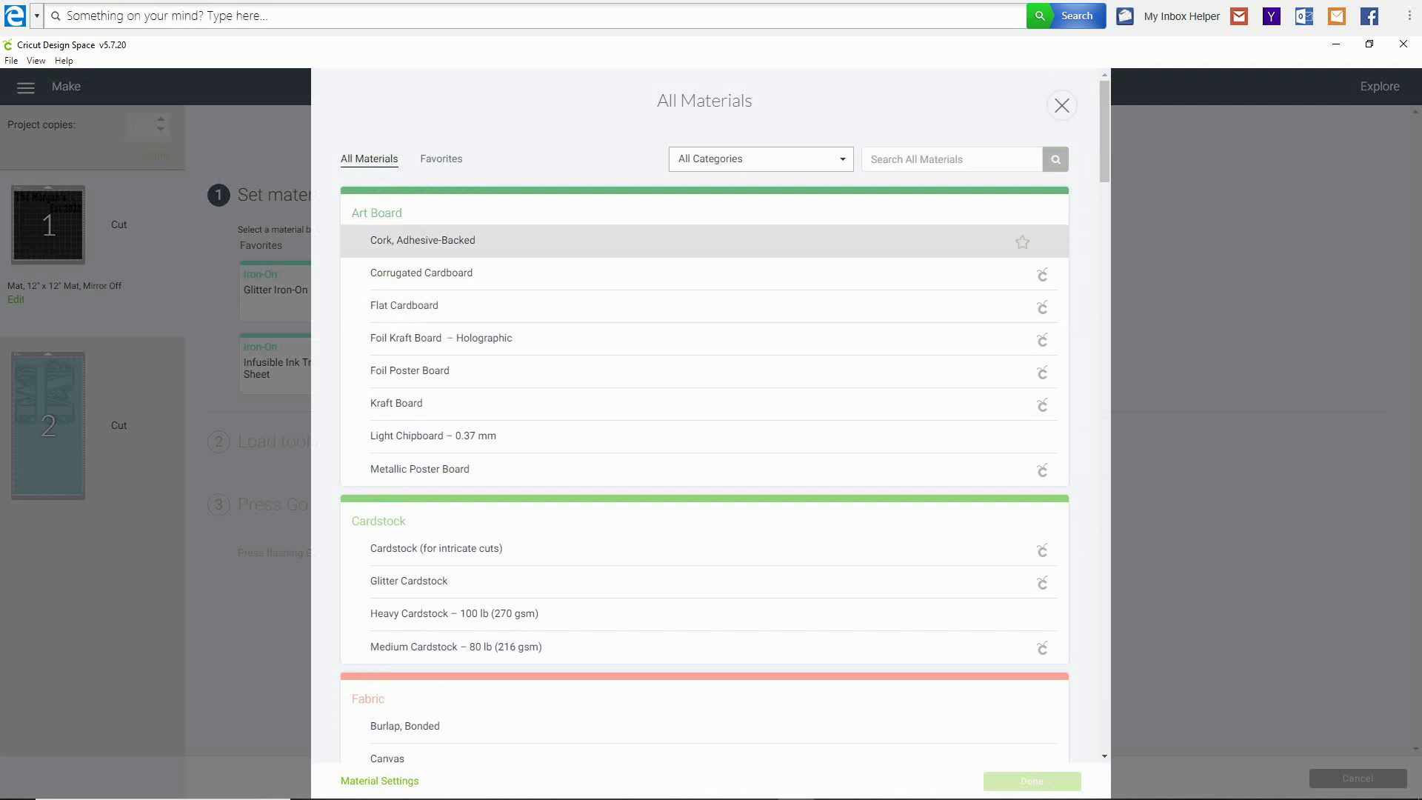
scroll(704, 436, "down", 20)
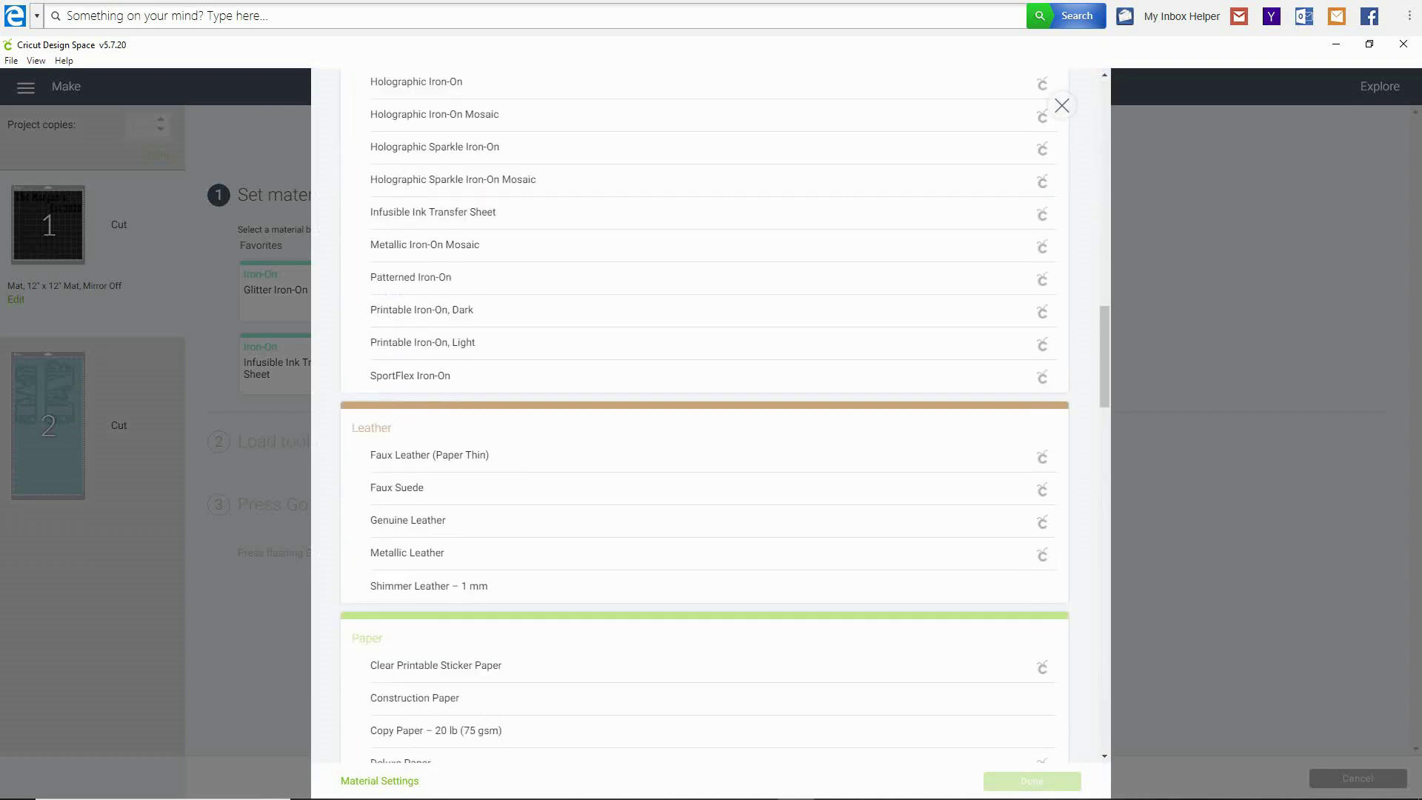
scroll(704, 448, "down", 6)
scroll(703, 447, "down", 7)
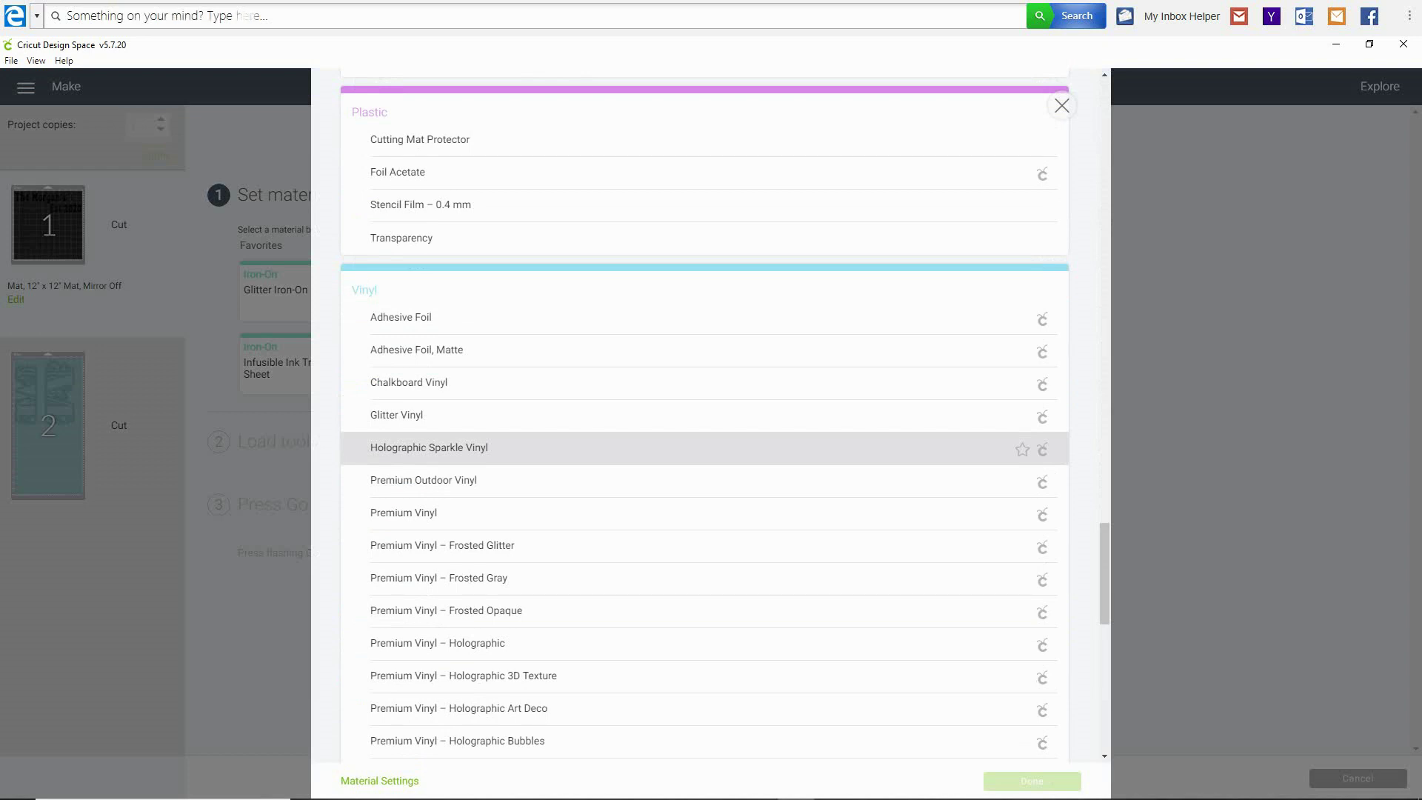
scroll(704, 444, "down", 1)
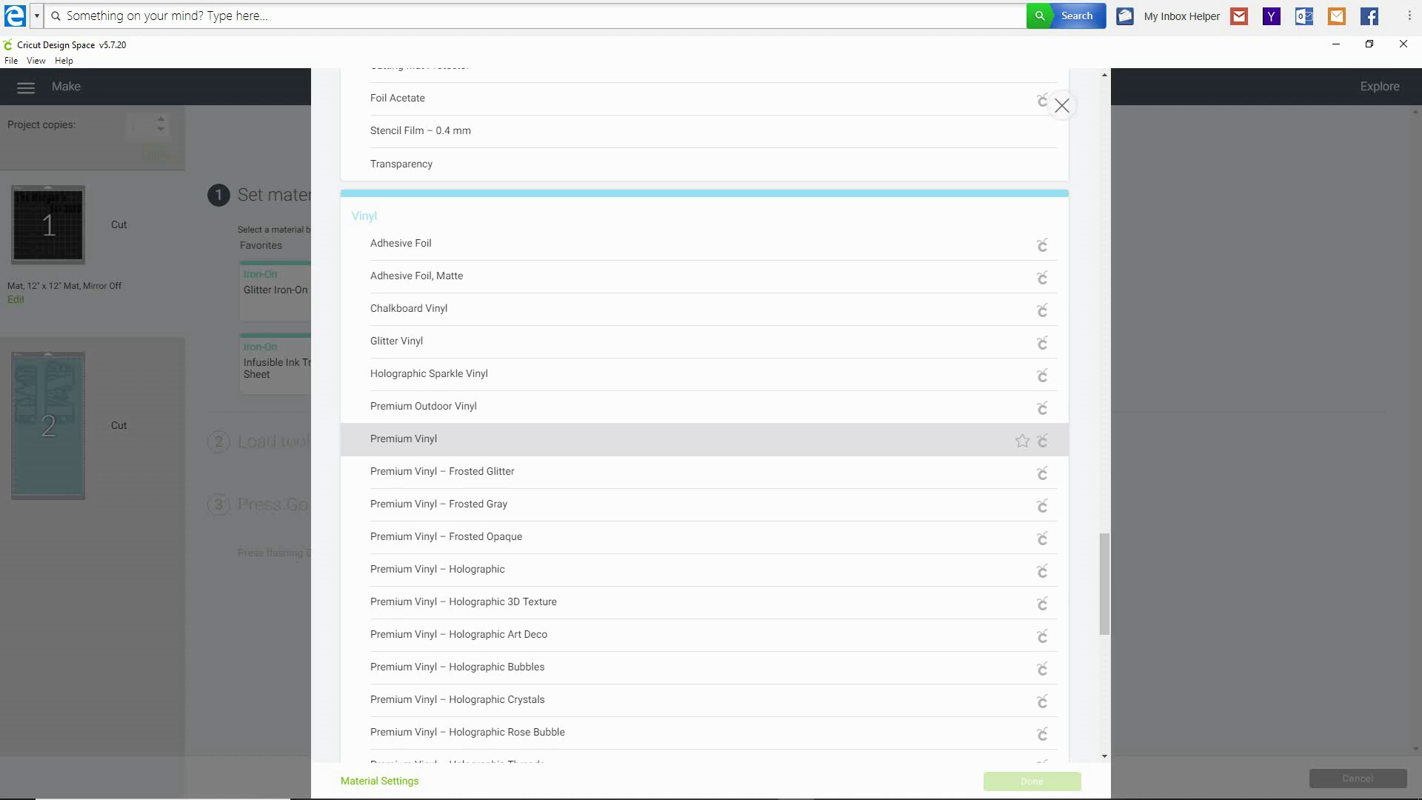
left_click(704, 438)
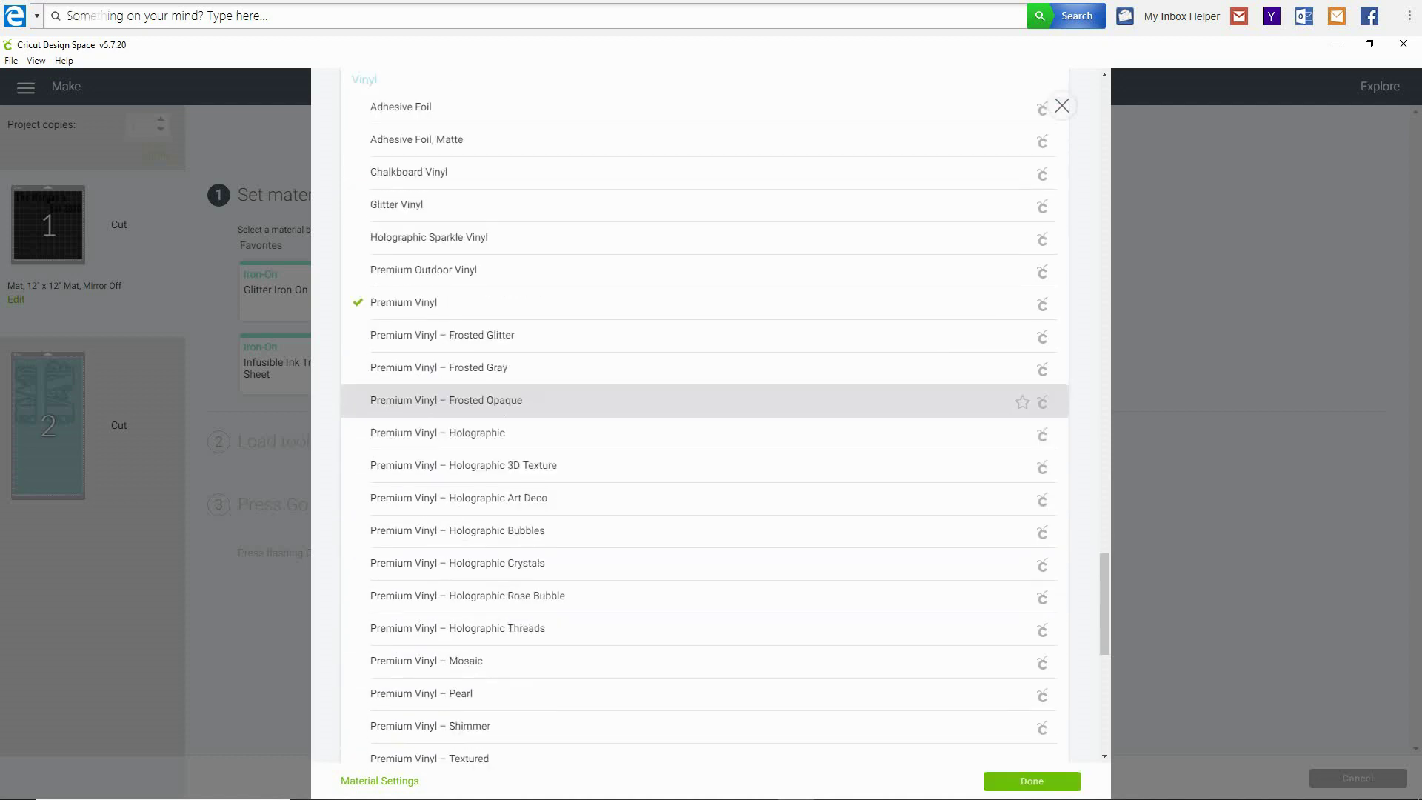
scroll(703, 444, "down", 4)
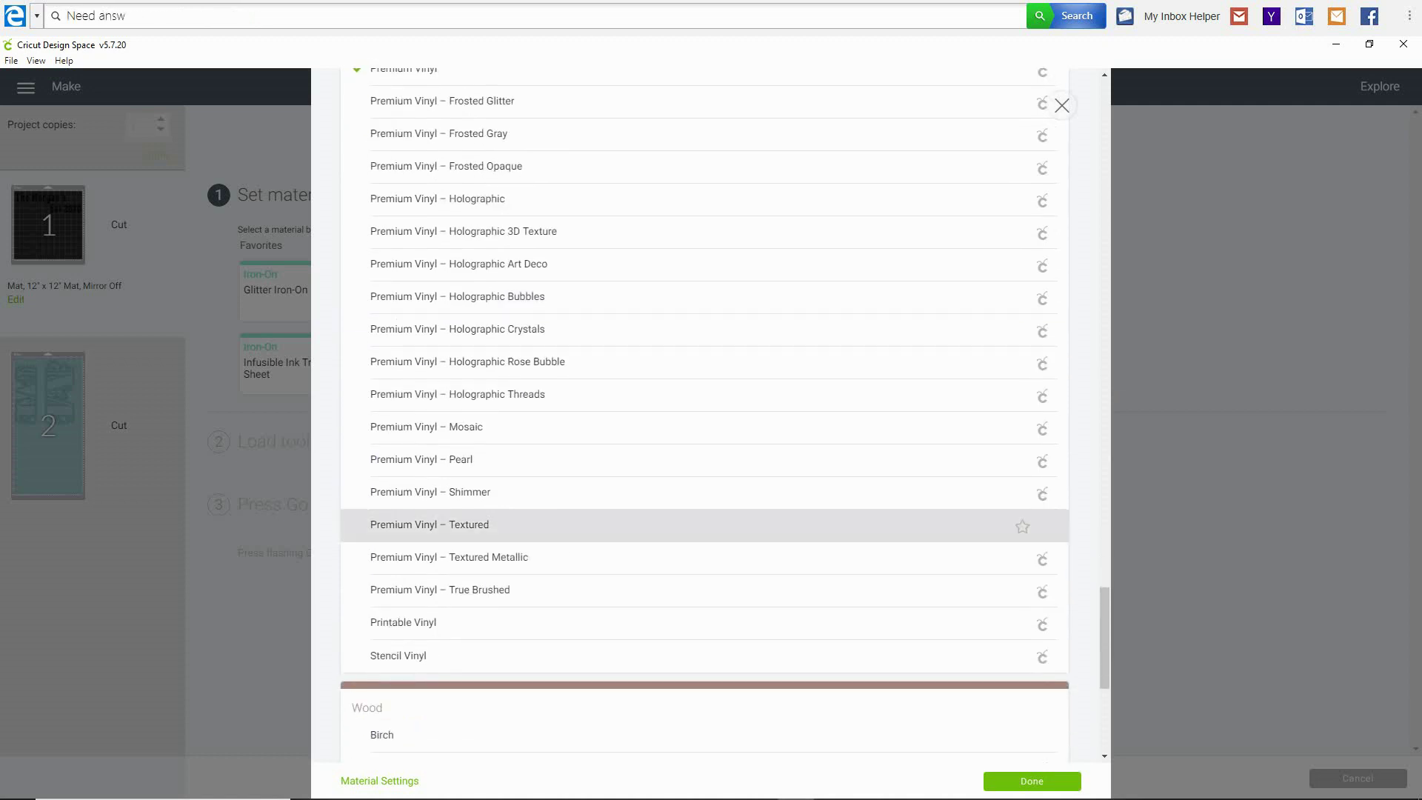
scroll(703, 542, "up", 1)
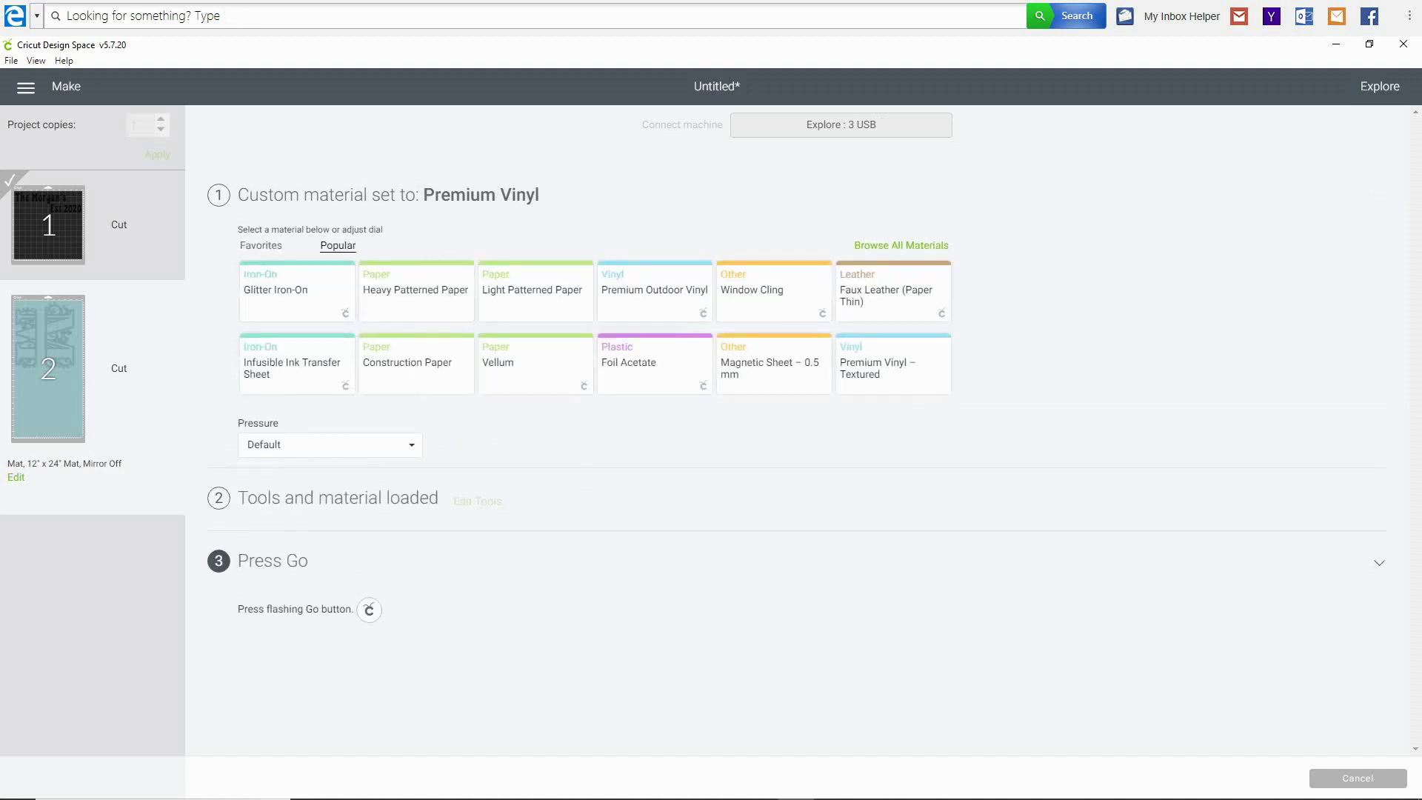
Change the second mat's material from Premium Vinyl to Premium Outdoor Vinyl via Browse All Materials
left_click(900, 245)
scroll(704, 351, "down", 1)
scroll(704, 351, "down", 4)
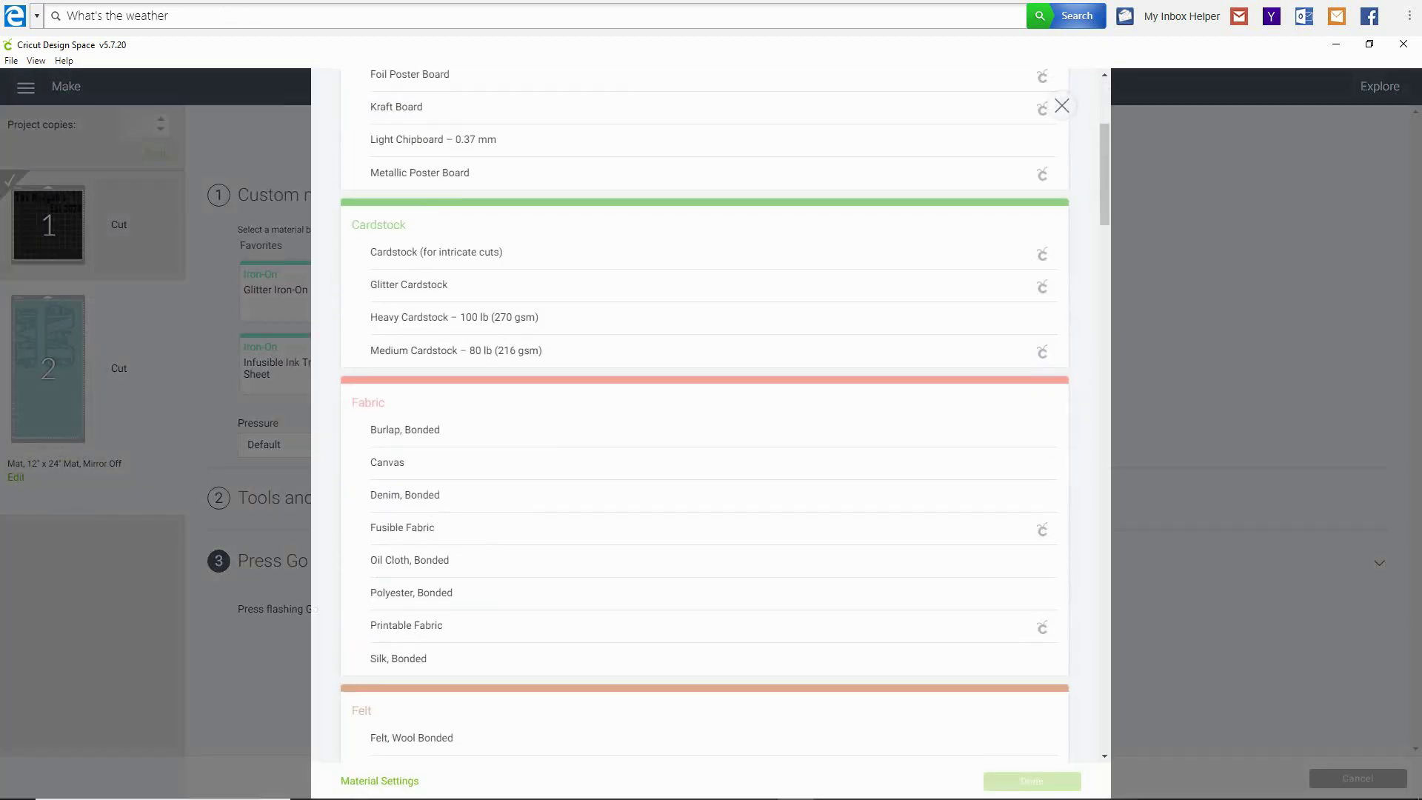
scroll(703, 351, "down", 12)
scroll(703, 408, "down", 15)
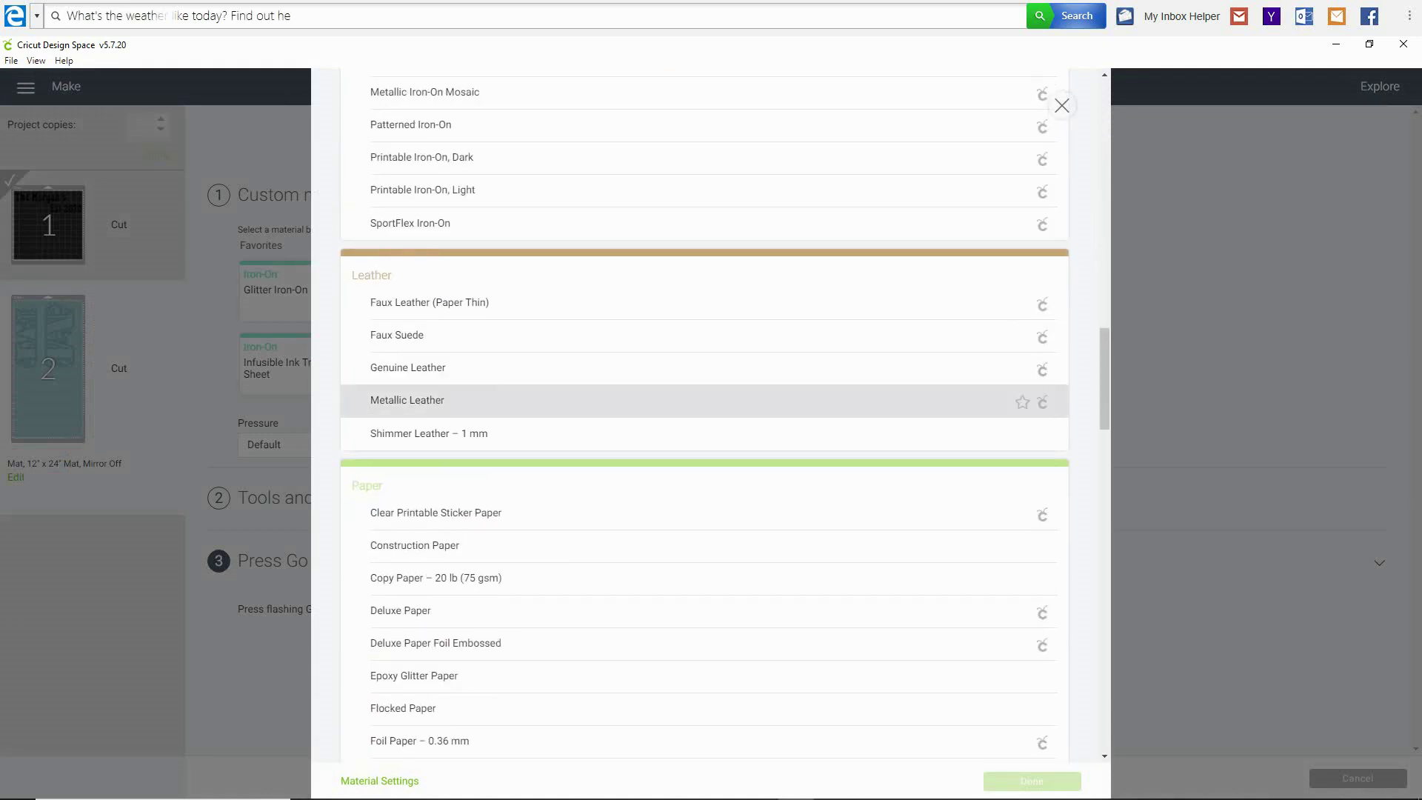
scroll(703, 408, "down", 7)
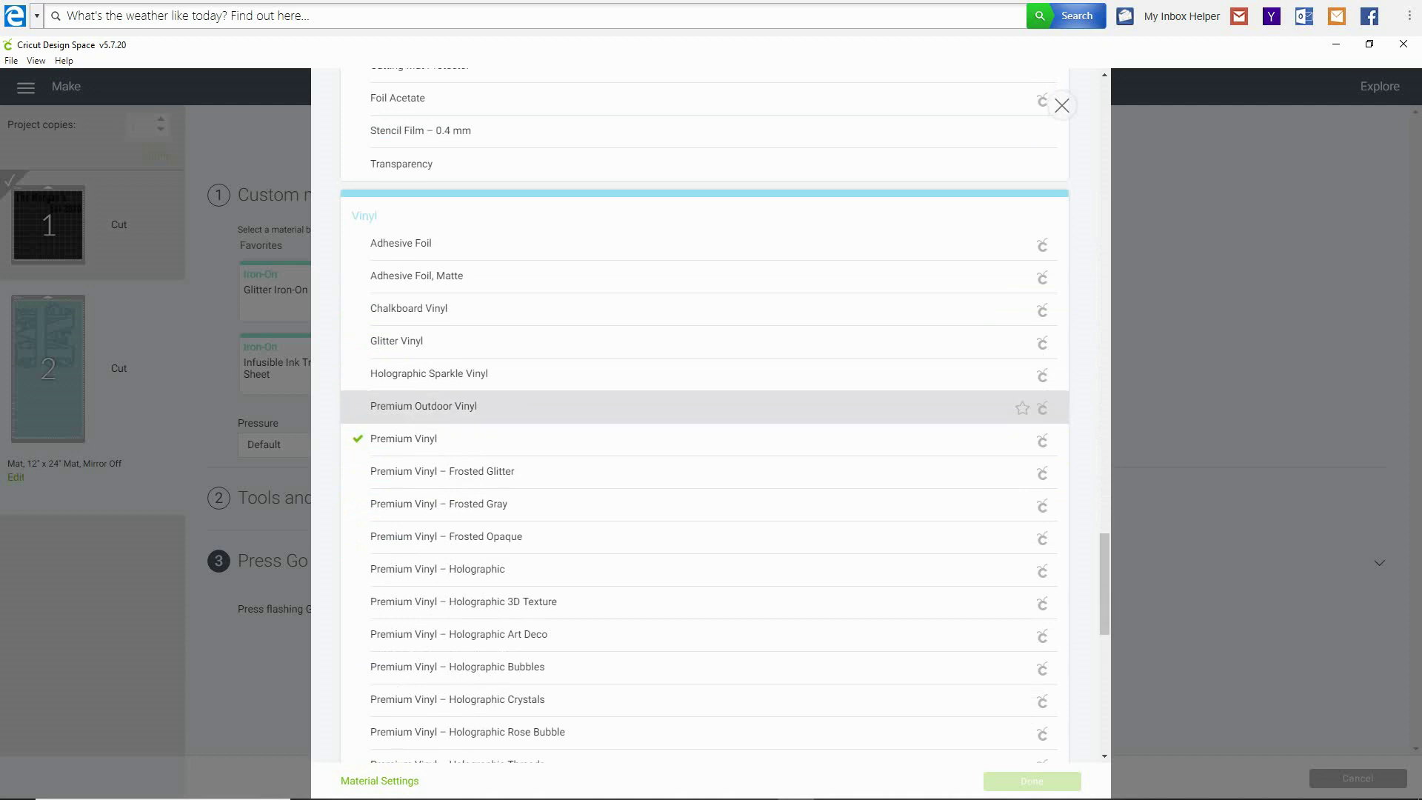
left_click(666, 406)
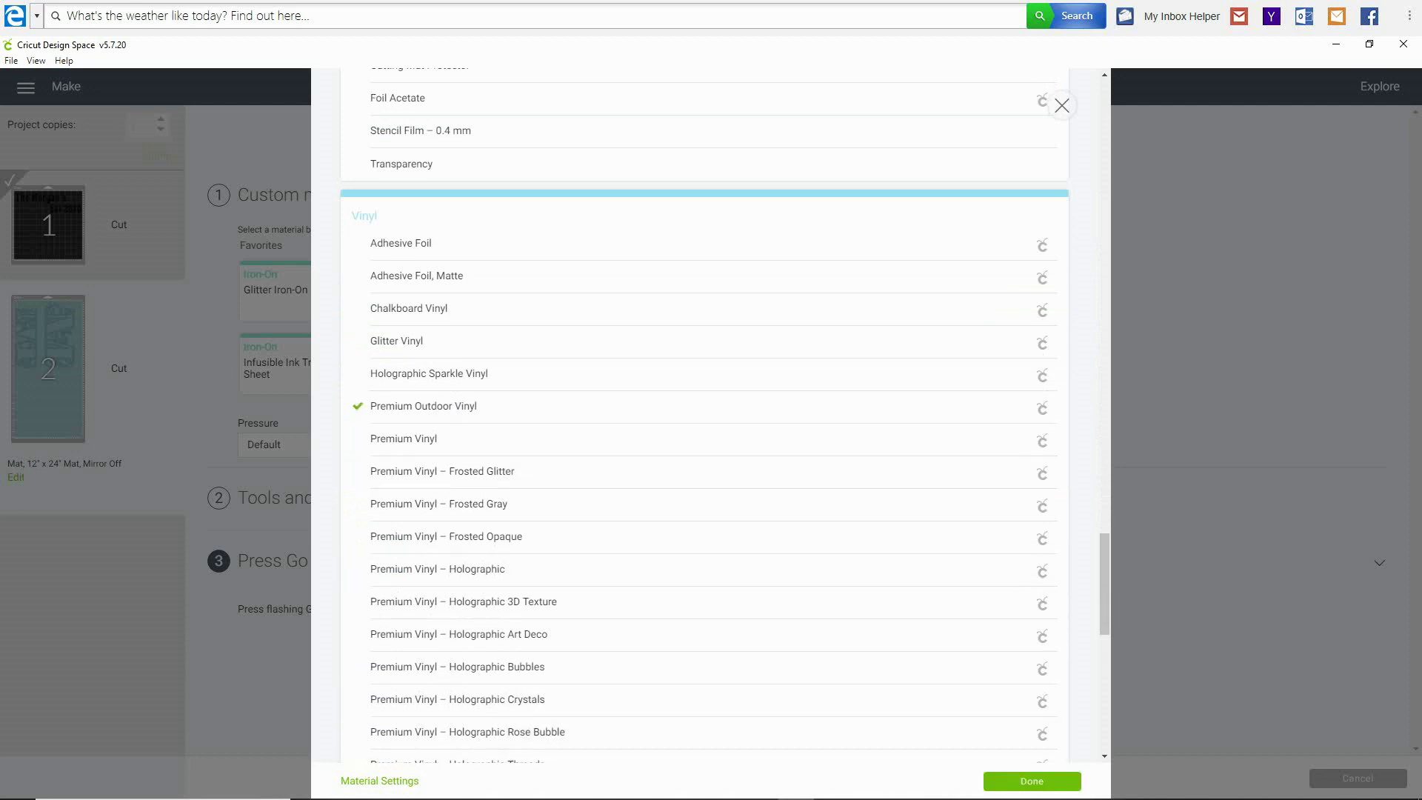
key("Return")
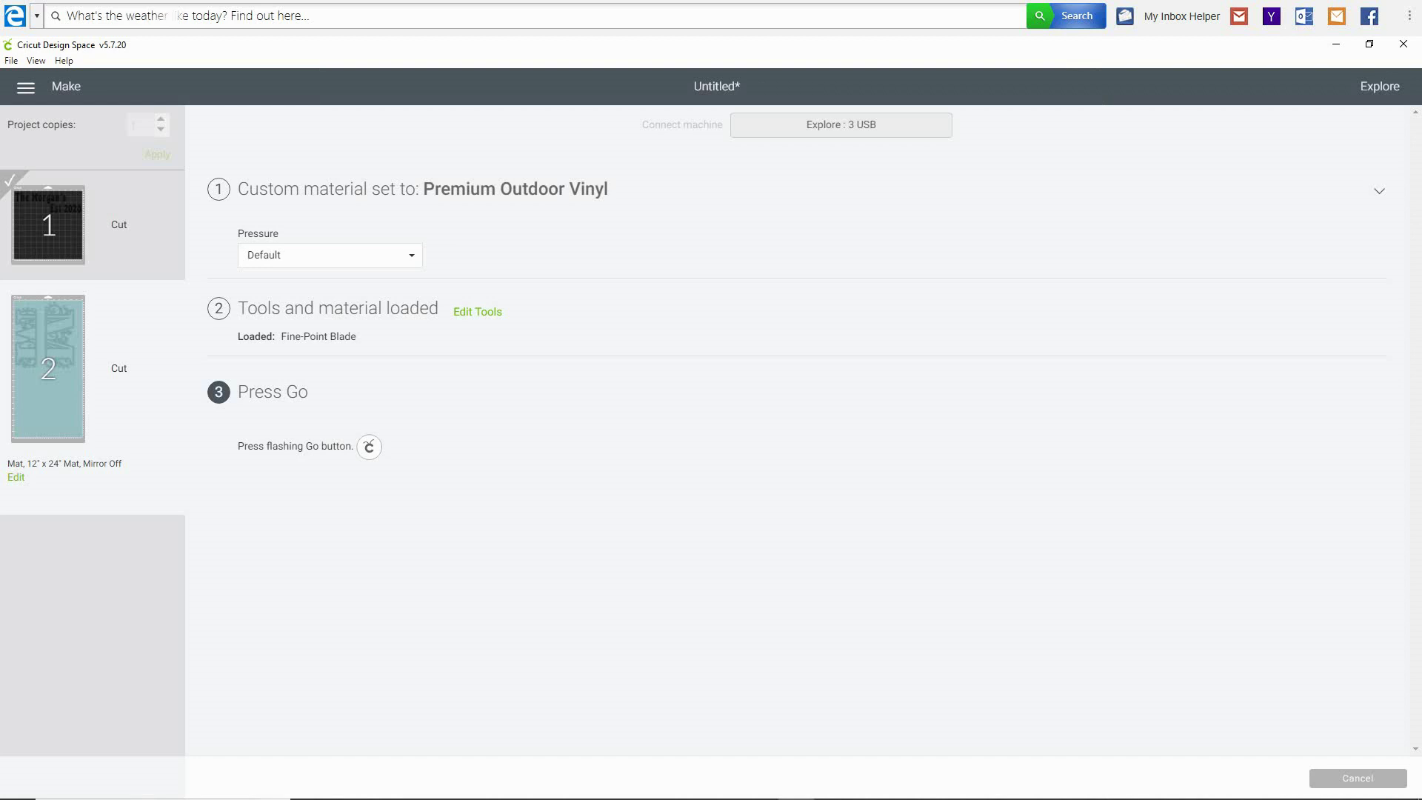